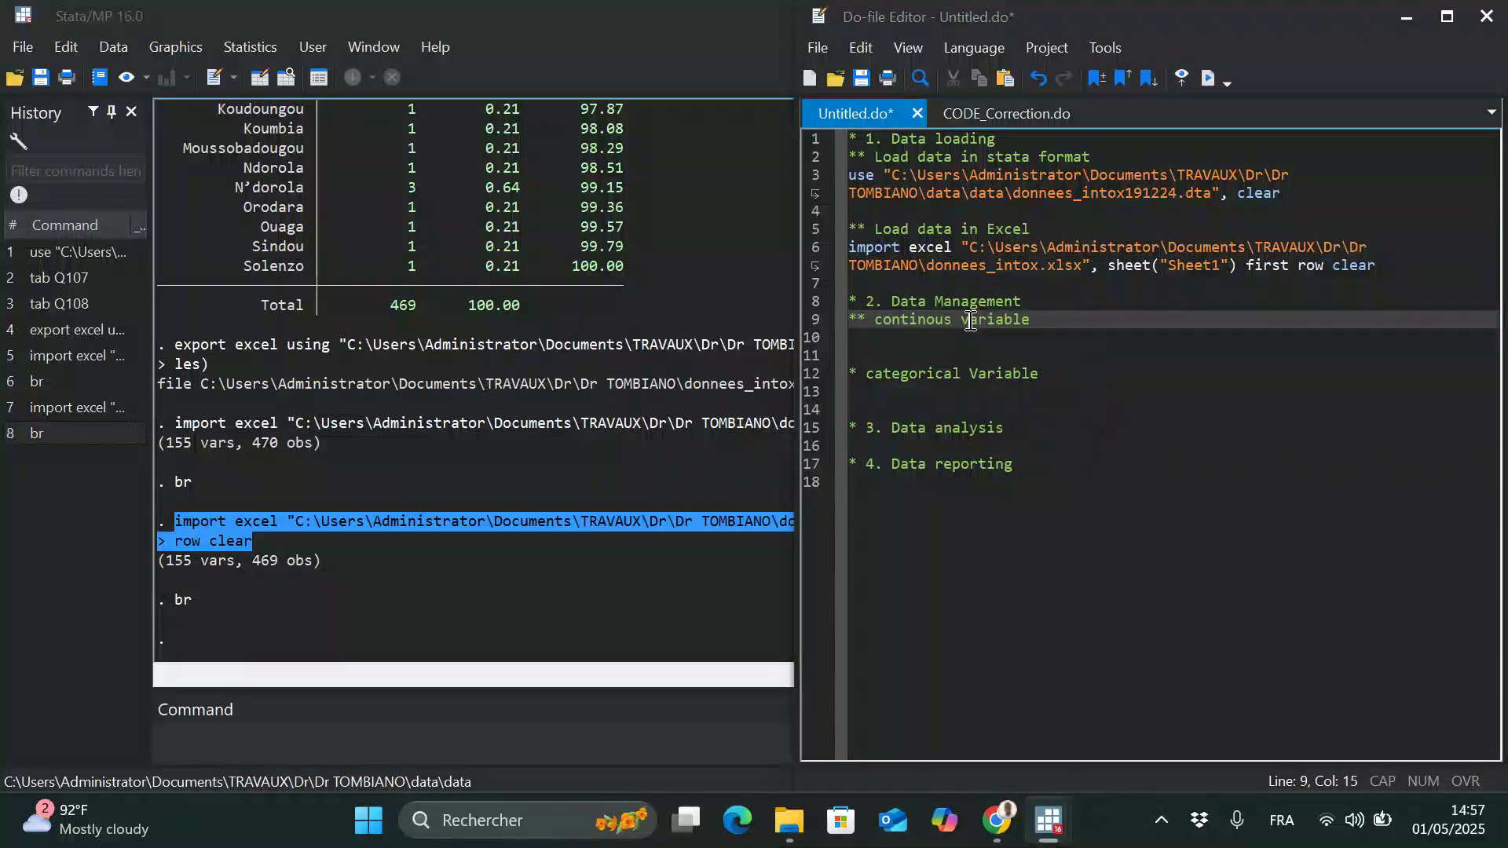
- Make the data management heading read "continous variables" and add a sum command on the line beneath it
left_click(1050, 323)
type("s")
key("Return")
key("Return")
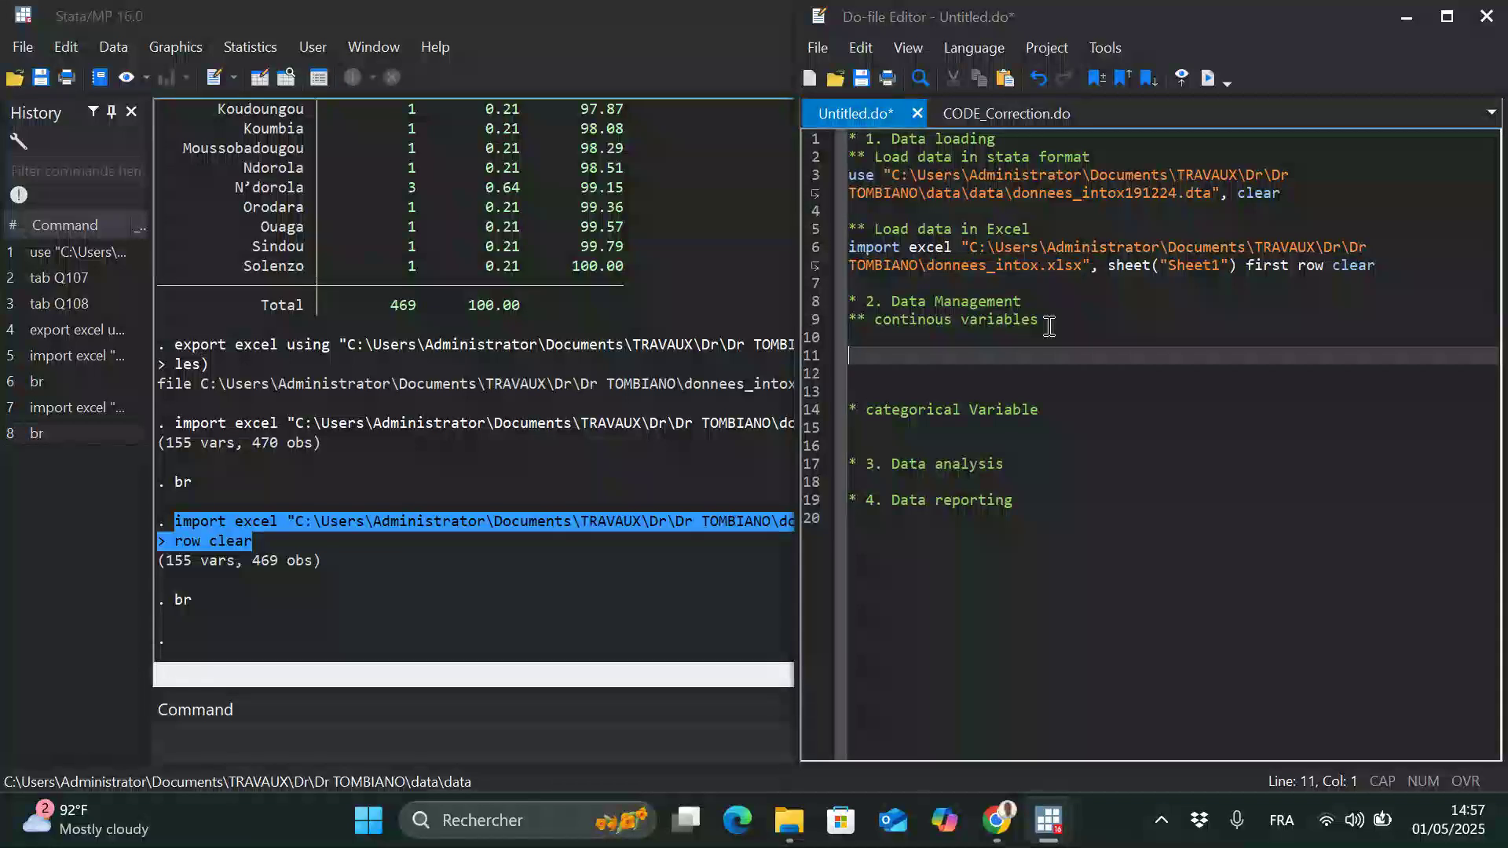
key("BackSpace")
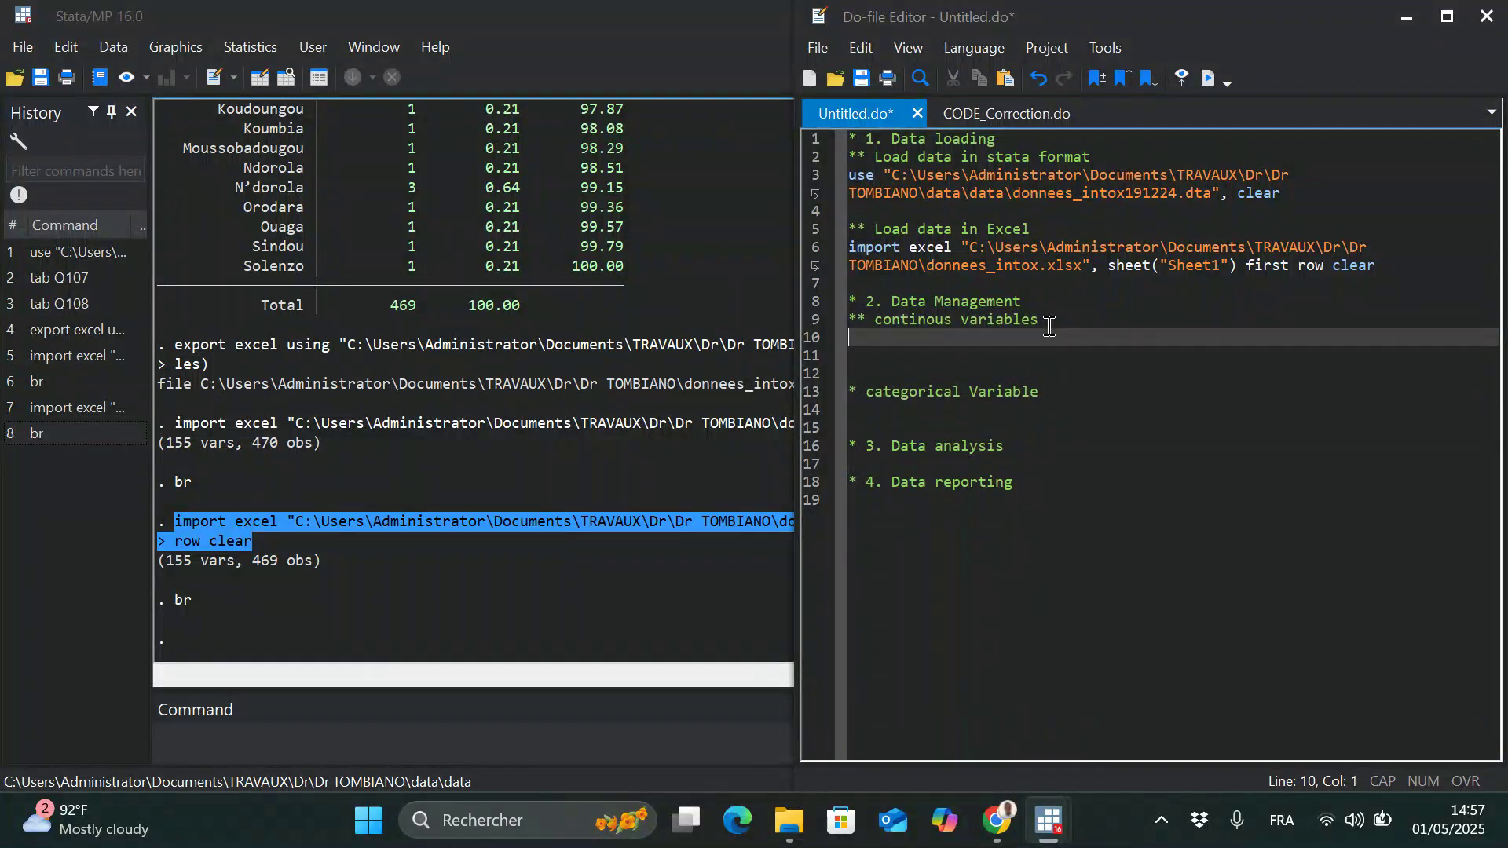
type("sum")
- Run only the do-file's use command to reload donnees_intox191224.dta with the clear option
left_click(352, 739)
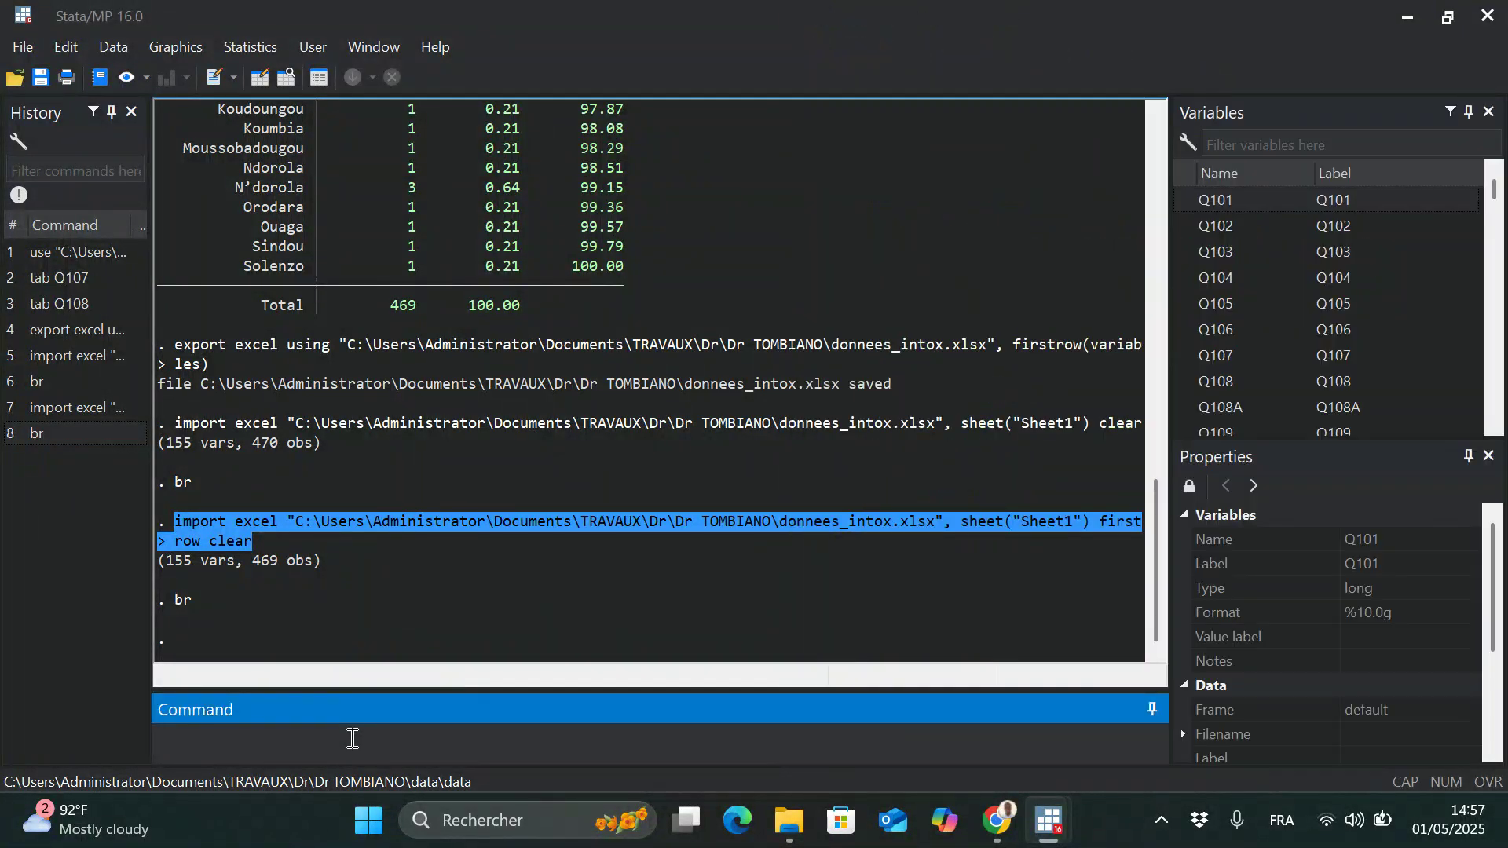
left_click(1047, 818)
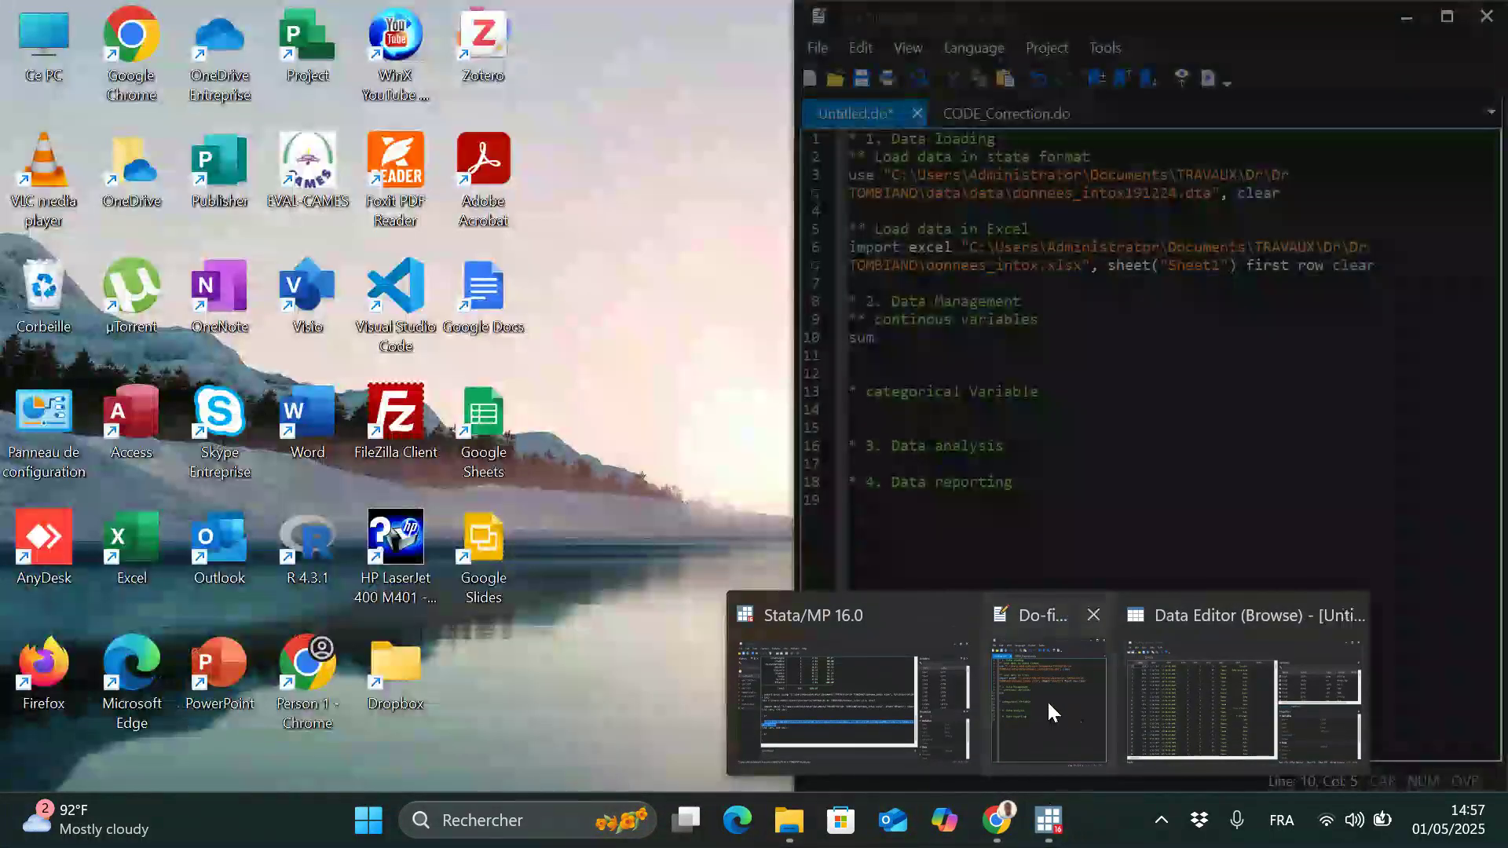
left_click(1048, 700)
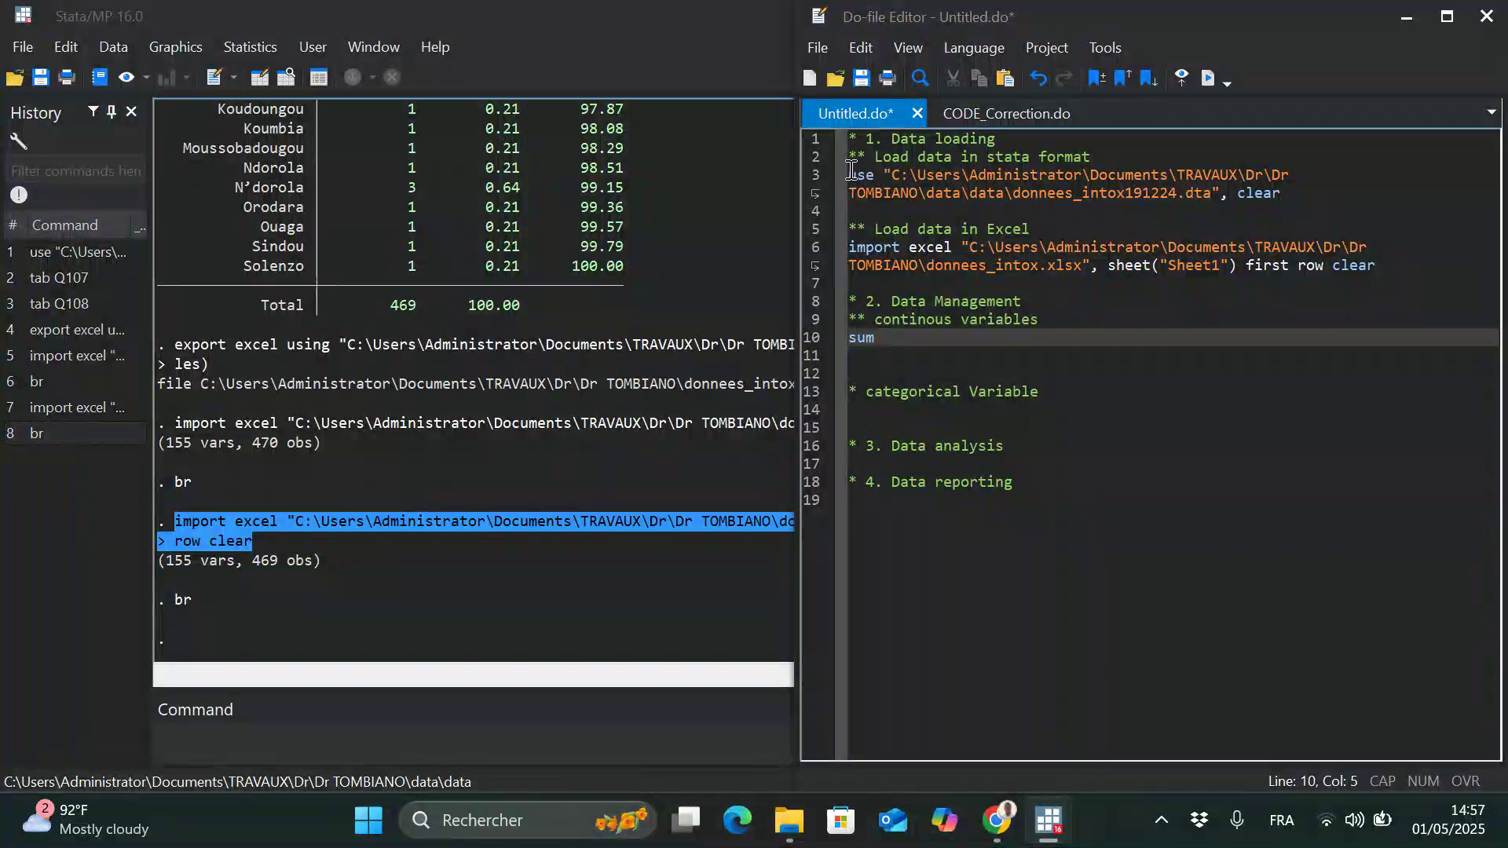
left_click_drag(848, 175, 1279, 194)
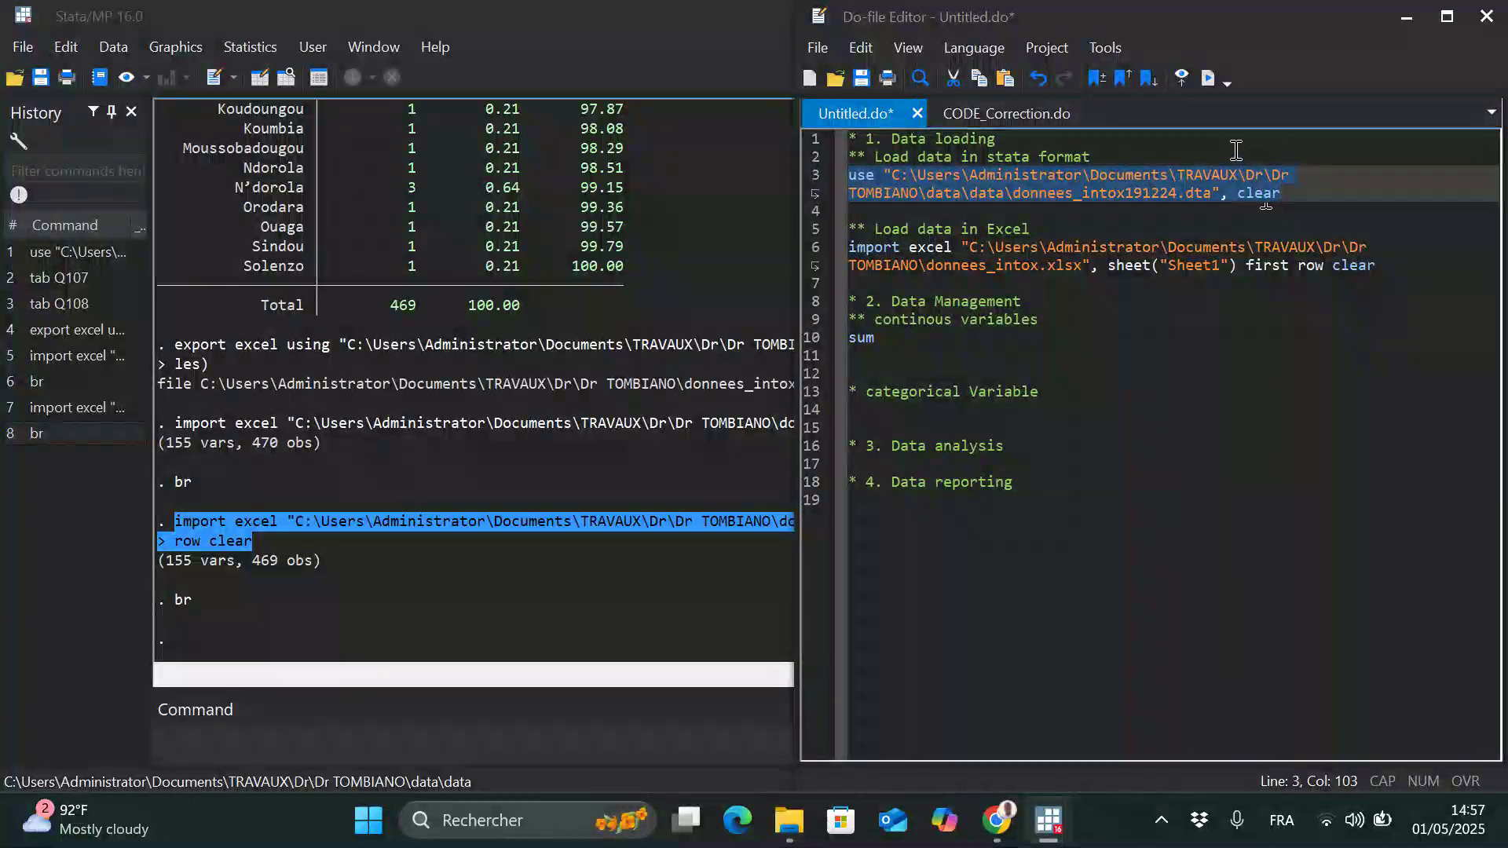
left_click(1208, 82)
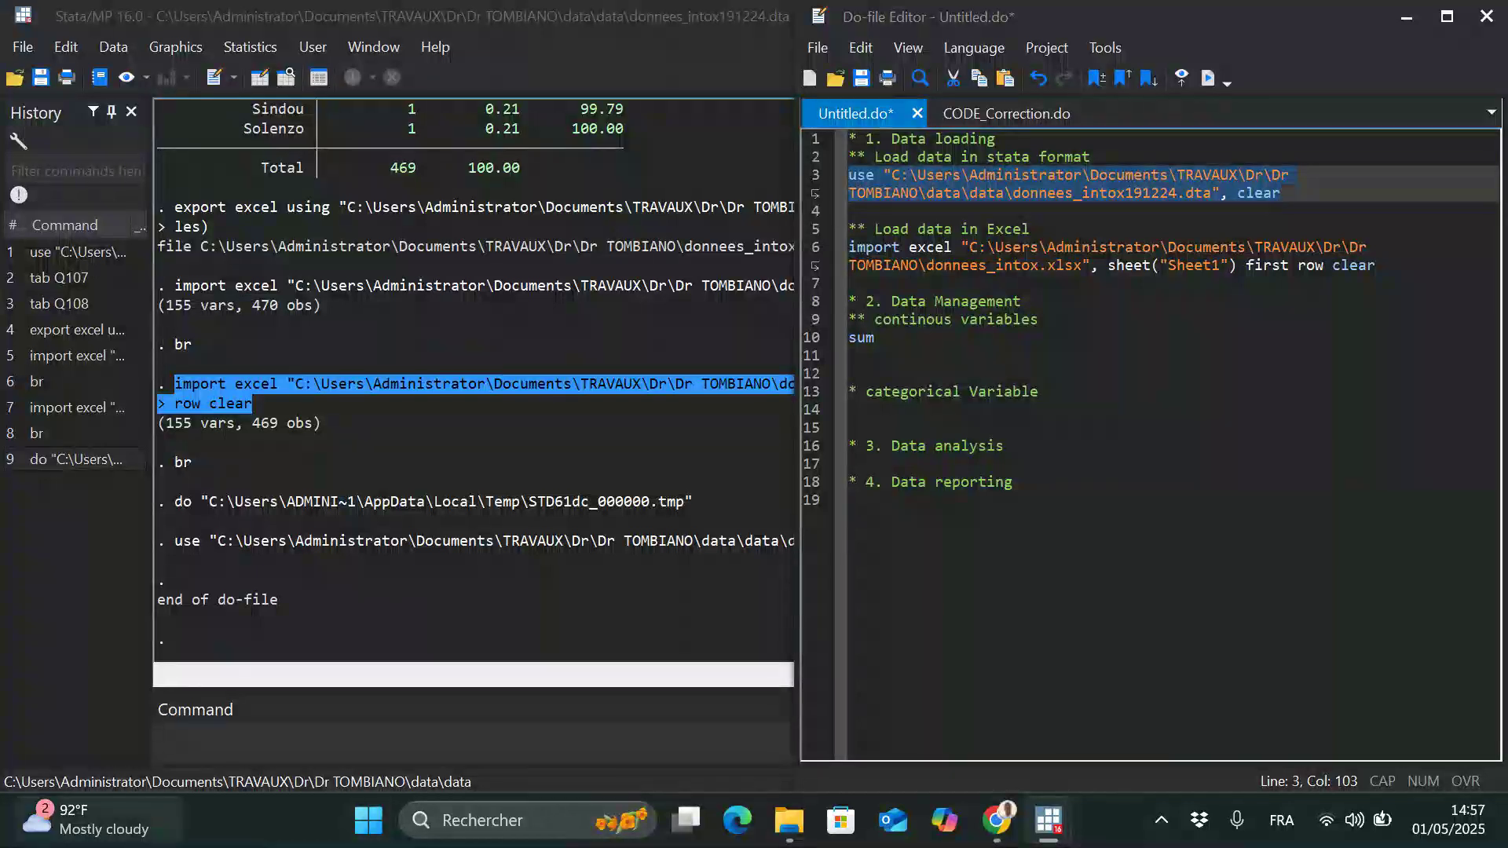
- Run a summary of the age variable with the command sum Q106
left_click(210, 744)
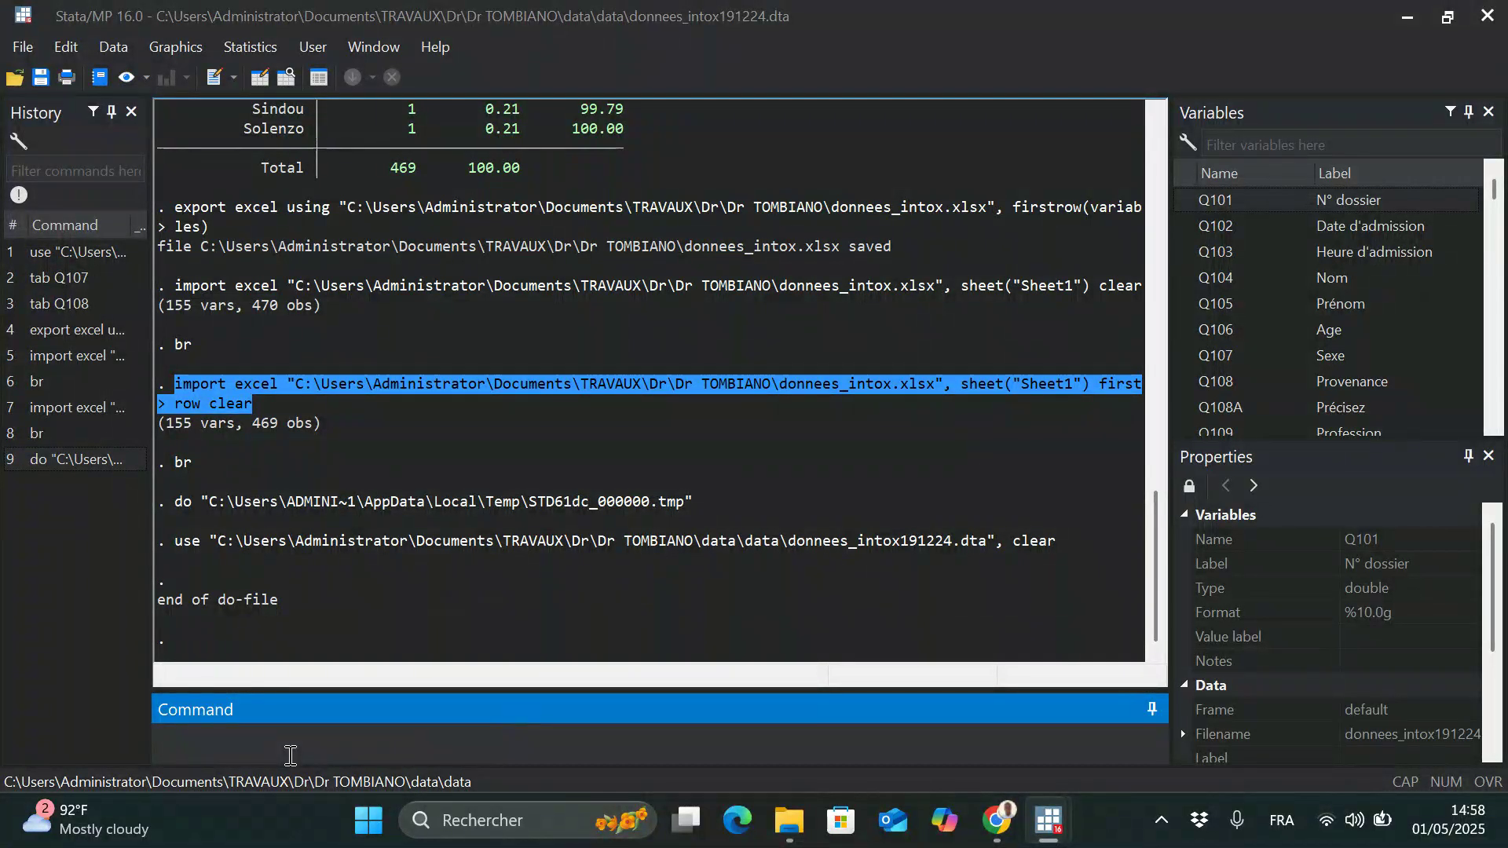
type("tab")
key("BackSpace")
key("BackSpace")
key("BackSpace")
key("BackSpace")
type("sum")
left_click(1184, 330)
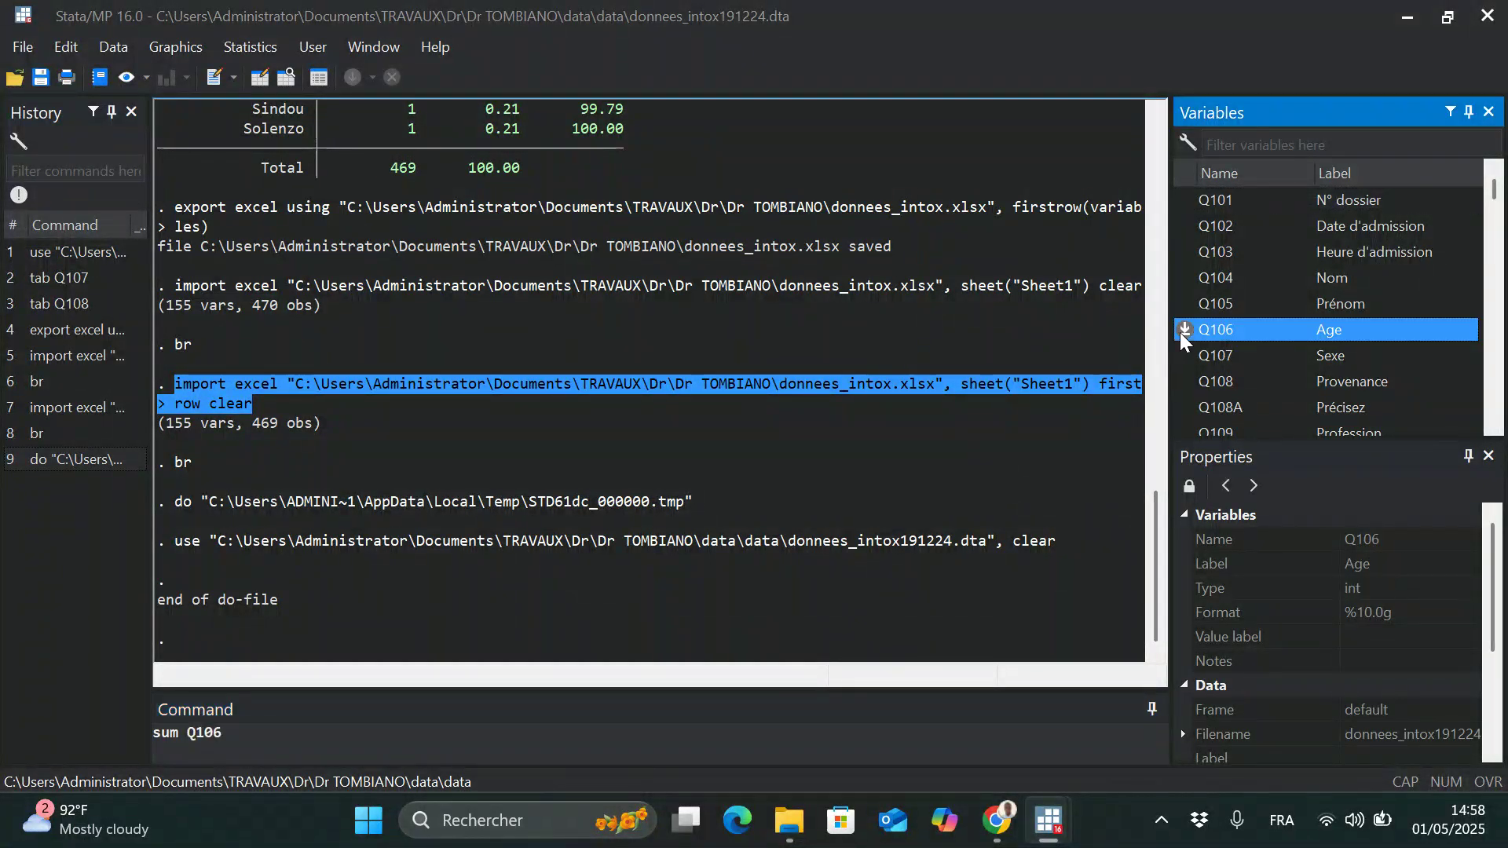
key("Return")
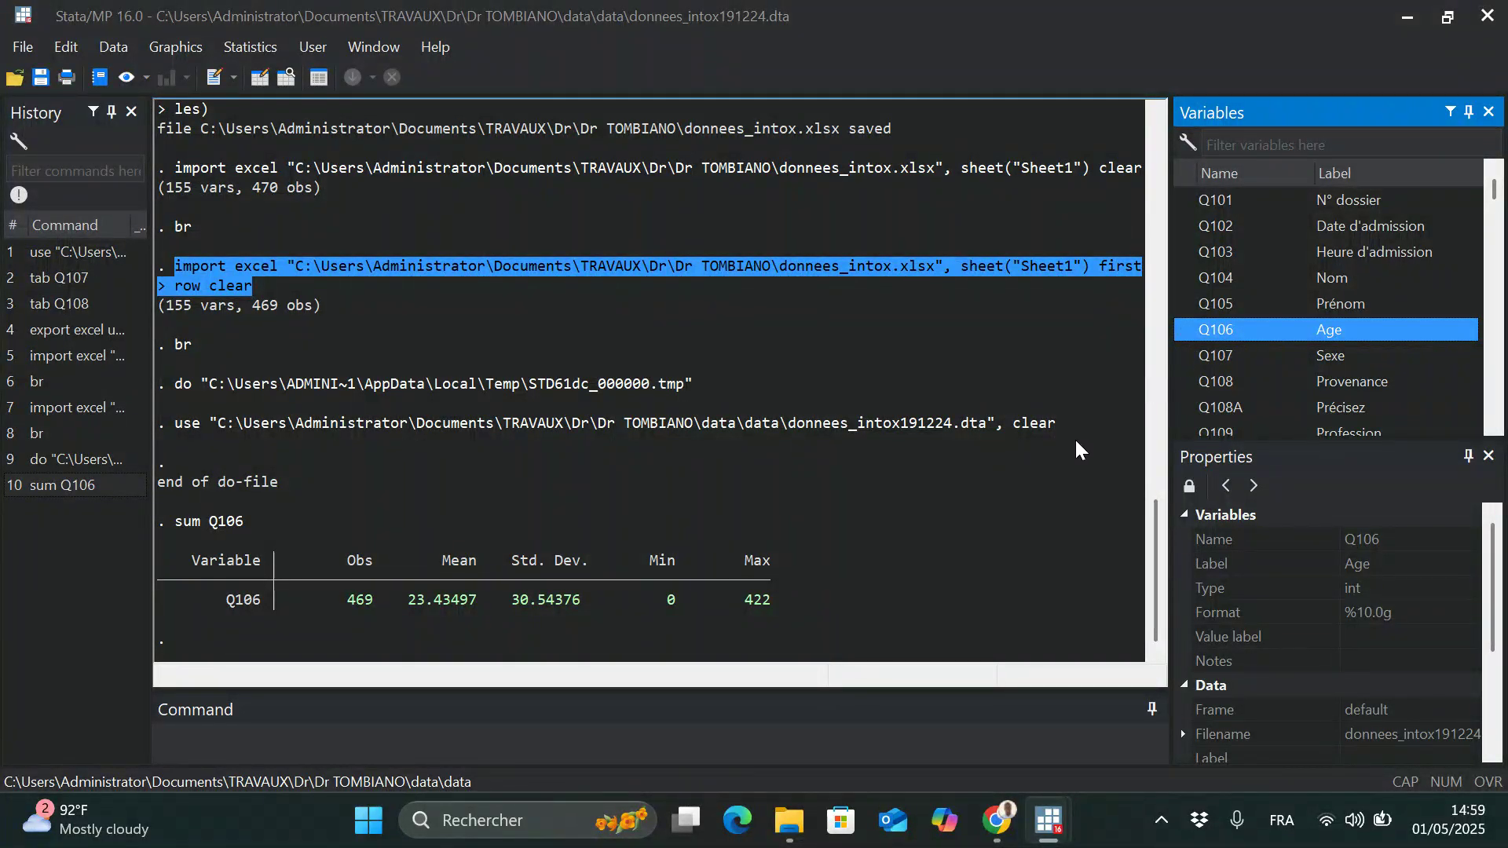
- Begin a keep command listing the sex, age, origin and profession variables: keep Q107 Q106 Q108 Q109
left_click(257, 738)
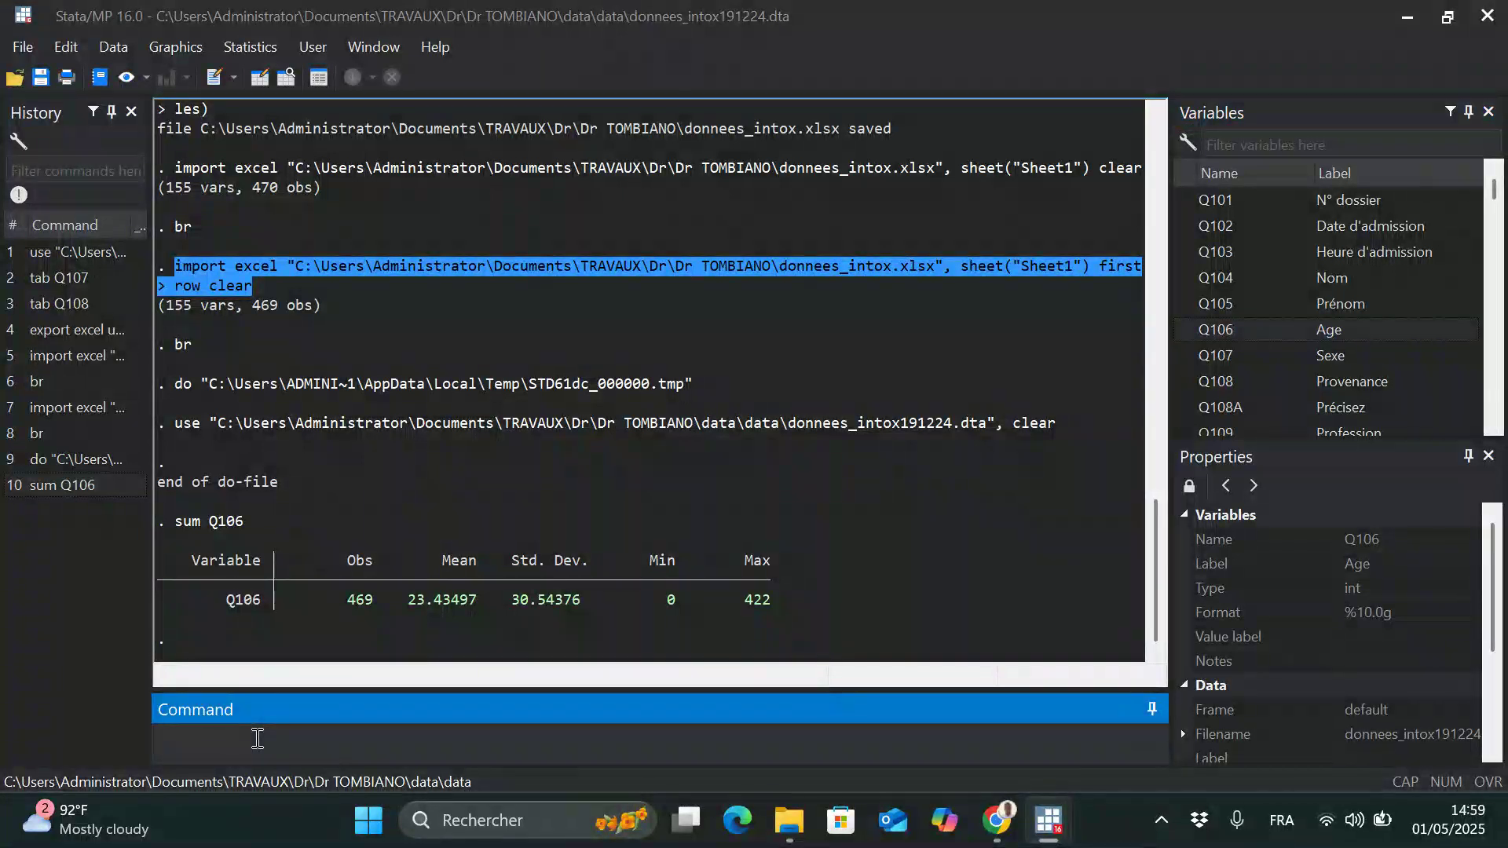
type("keep")
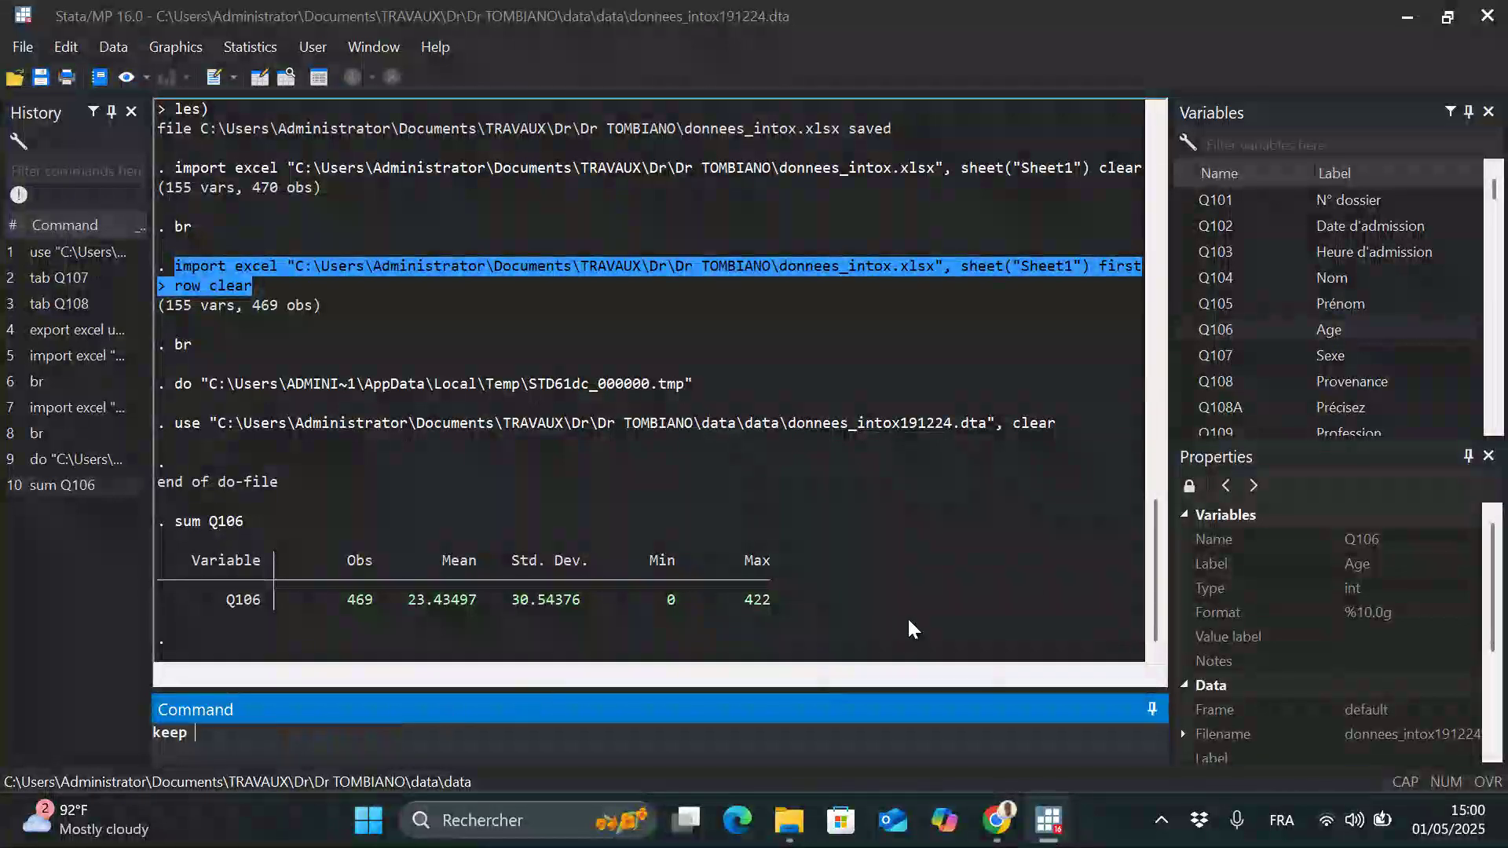
left_click(1185, 357)
left_click(1189, 327)
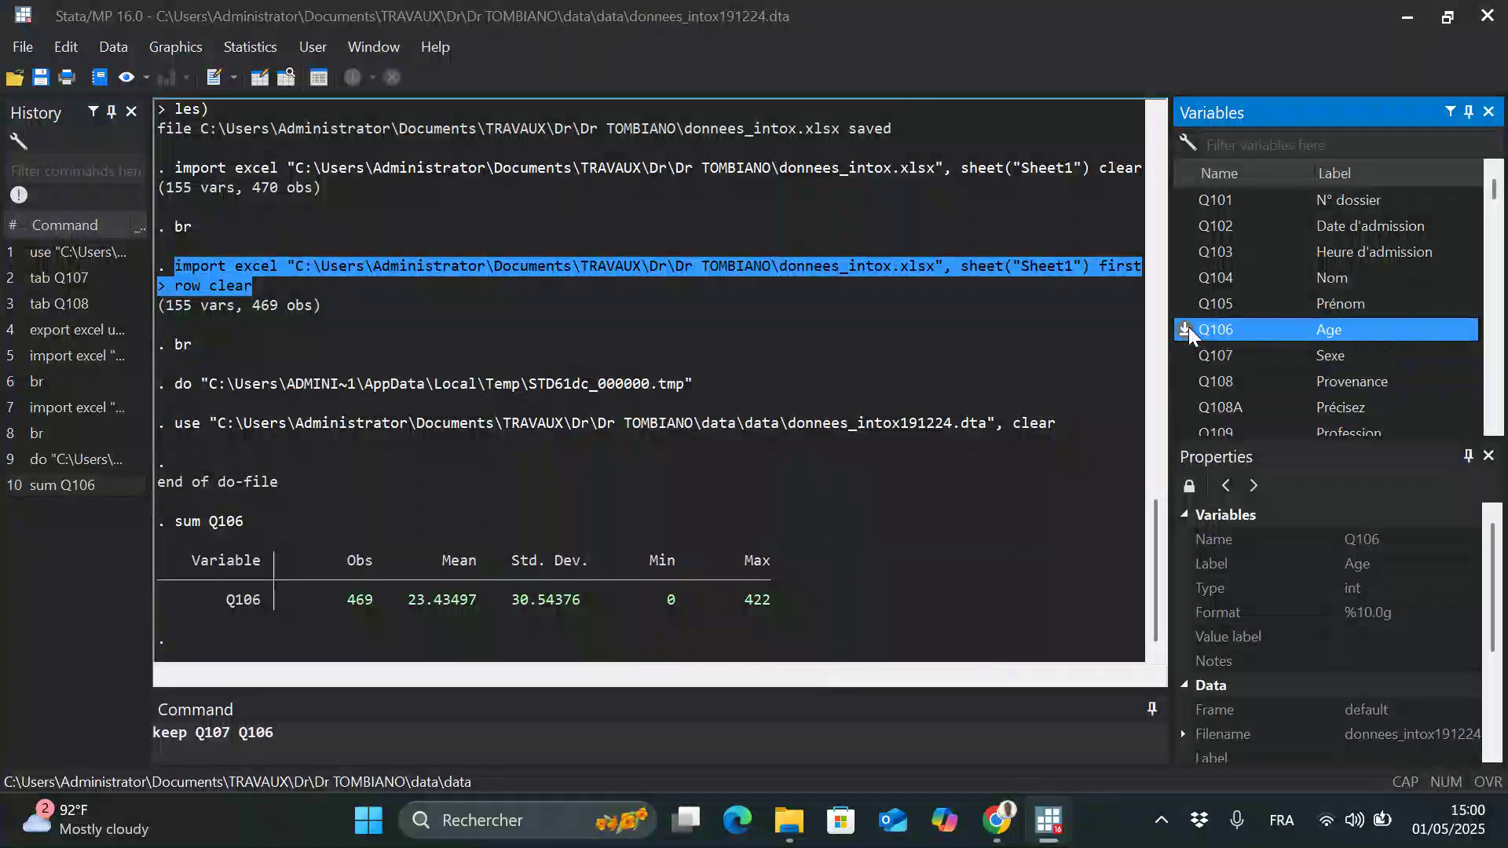
left_click(1178, 383)
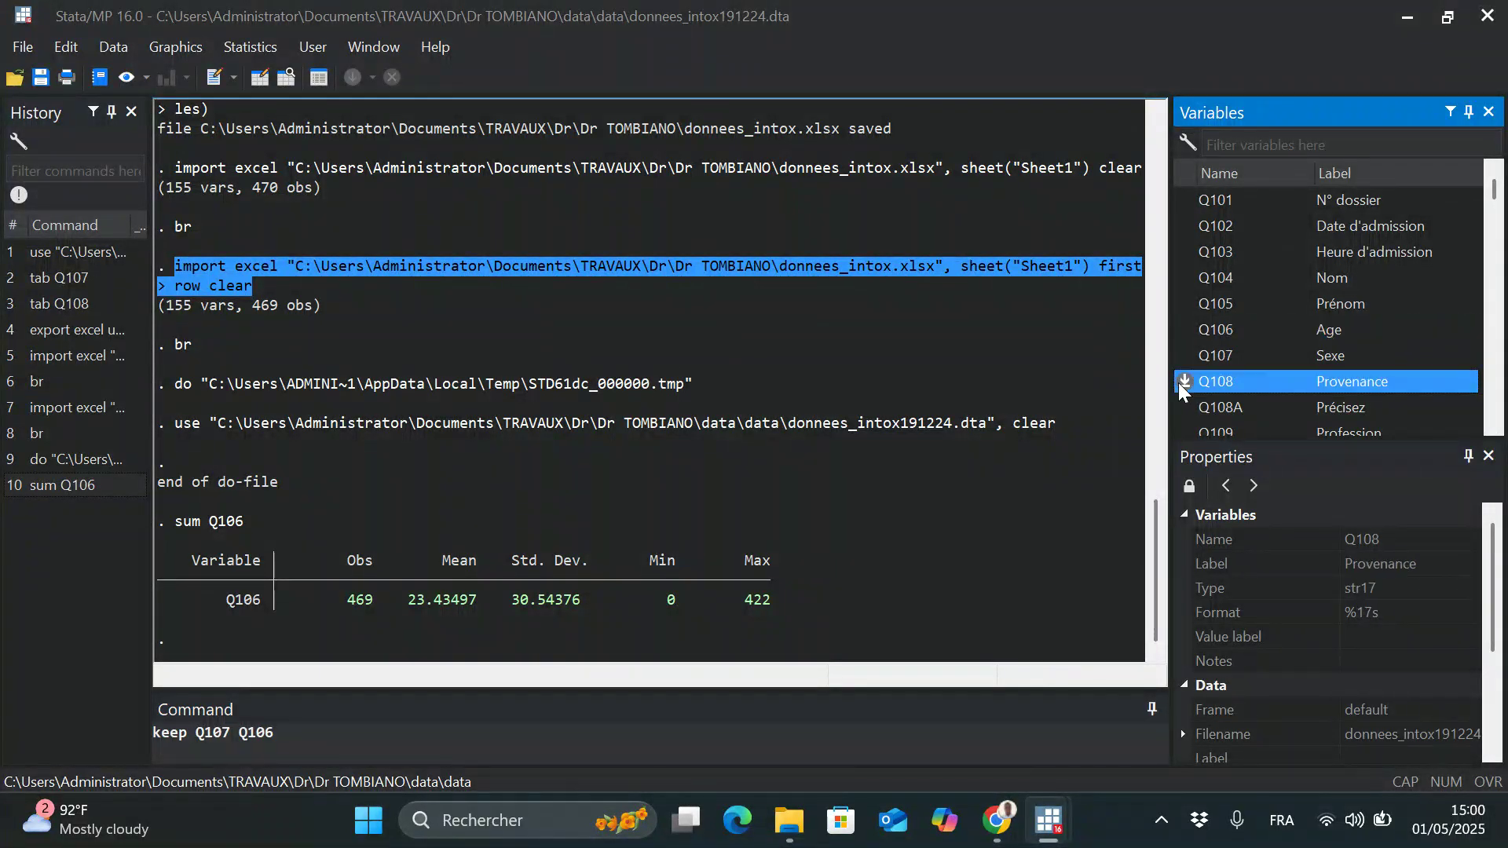
left_click(1181, 384)
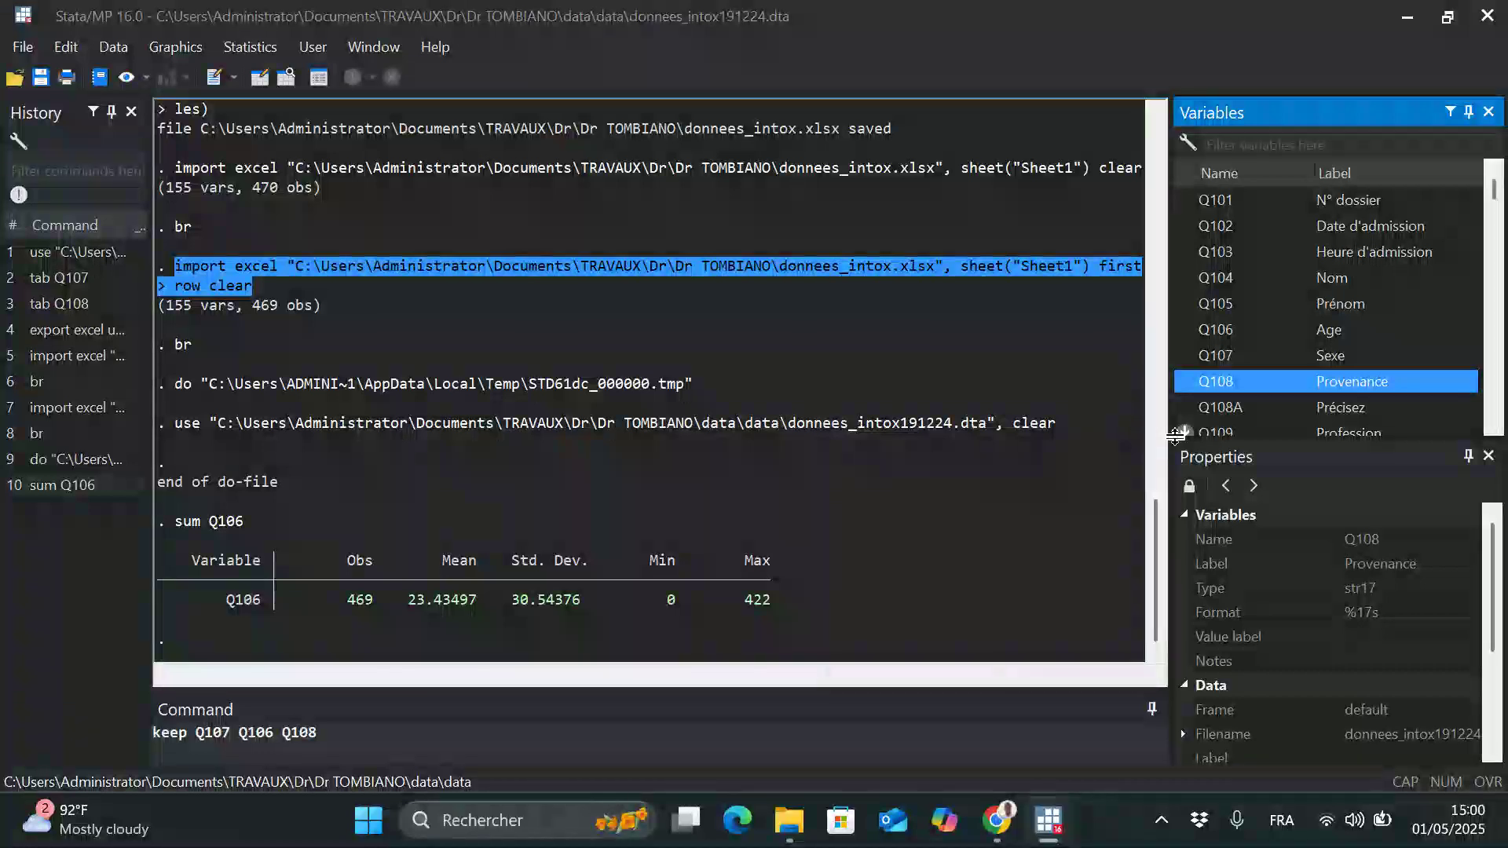
left_click(1184, 430)
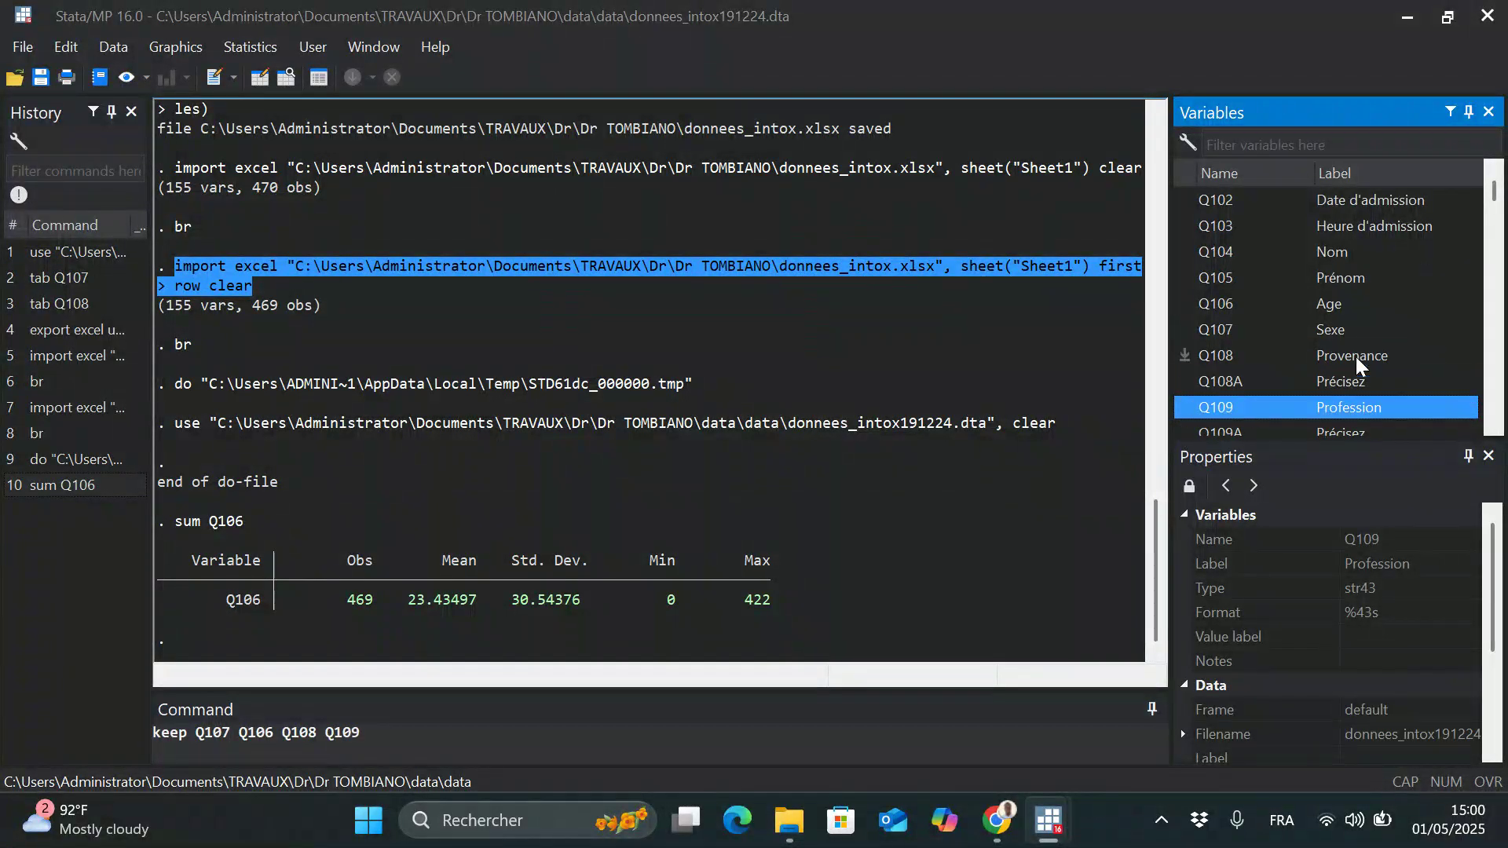
- Add the death variable Q405 and the sequelae variable Q403 to the keep command and run it
scroll(1357, 354, "down", 1)
scroll(1357, 353, "down", 7)
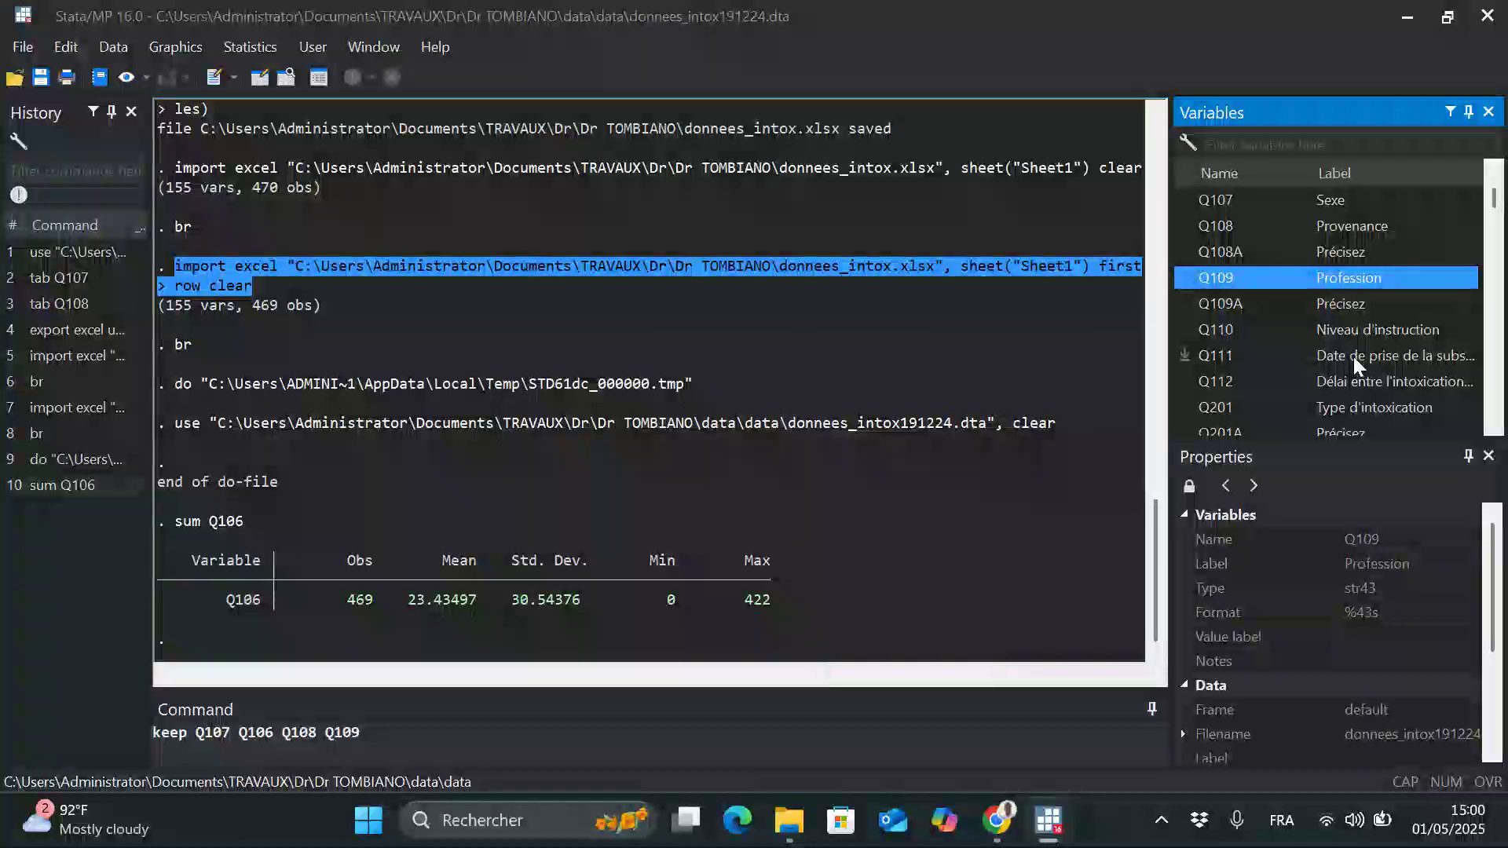
scroll(1354, 357, "down", 8)
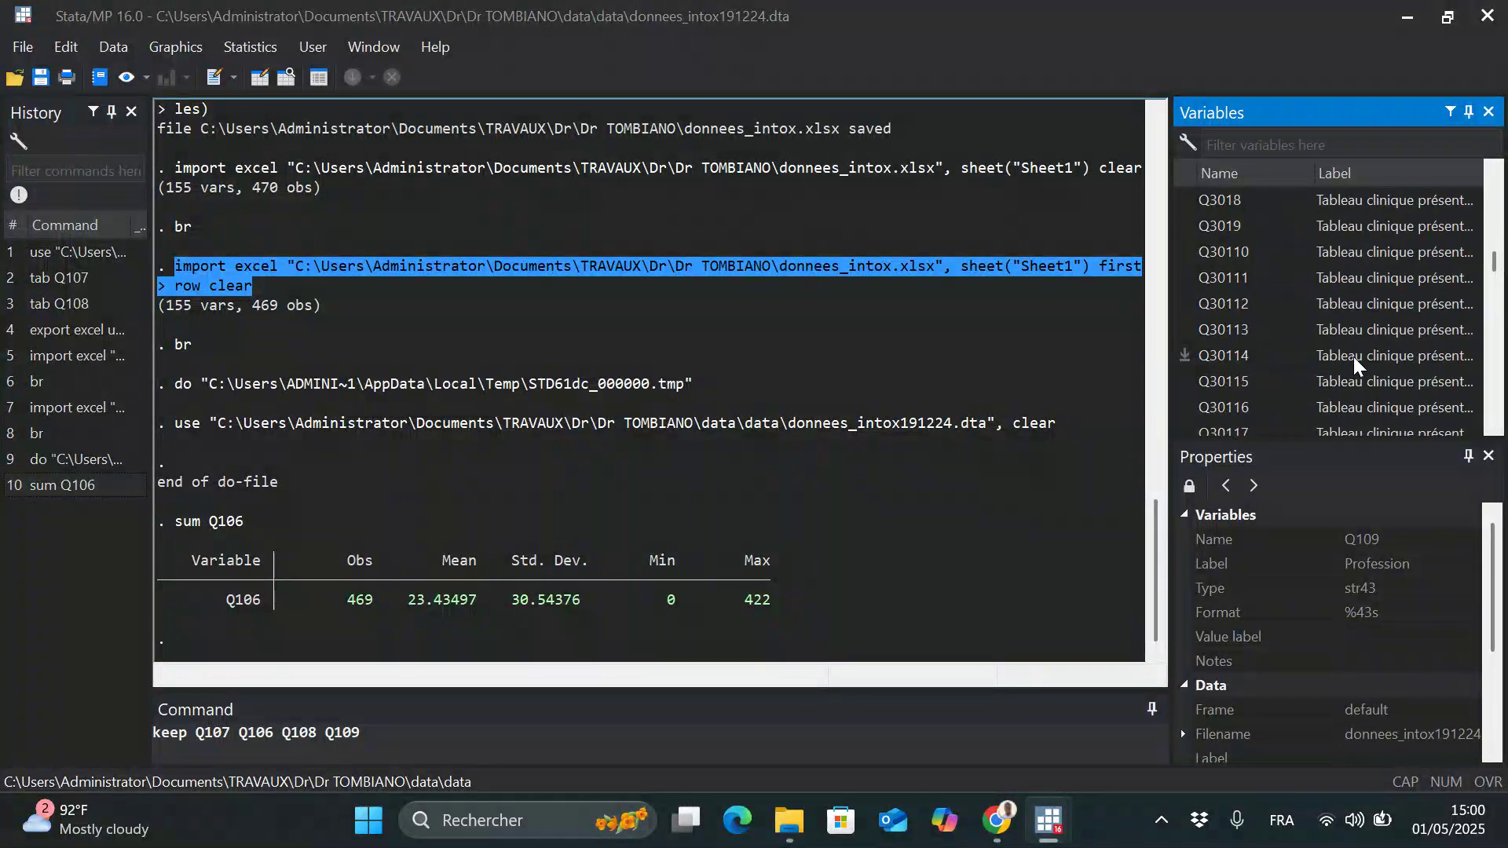
scroll(1354, 357, "down", 8)
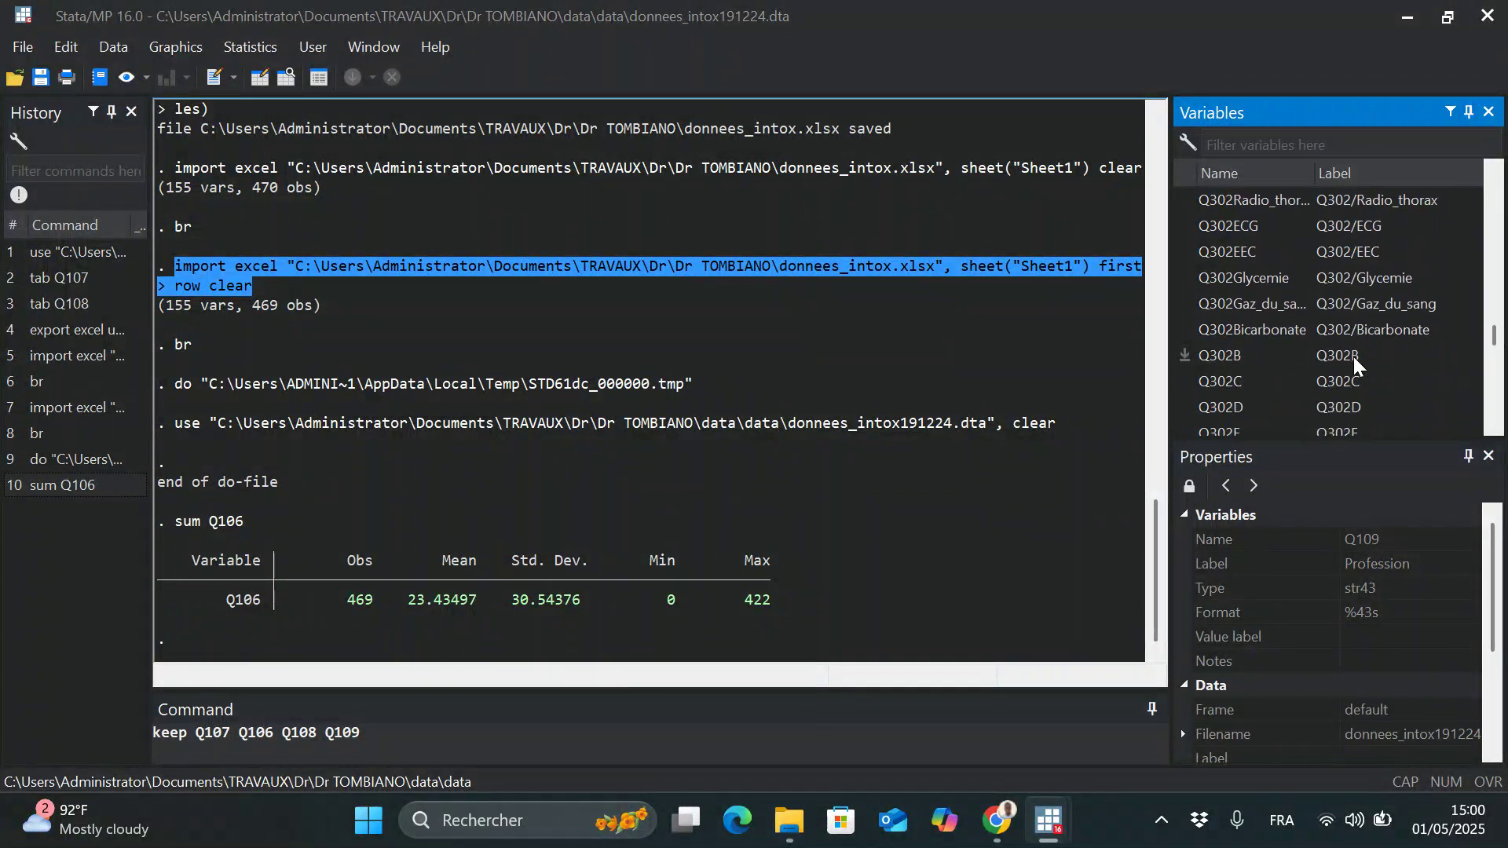
scroll(1354, 357, "down", 1)
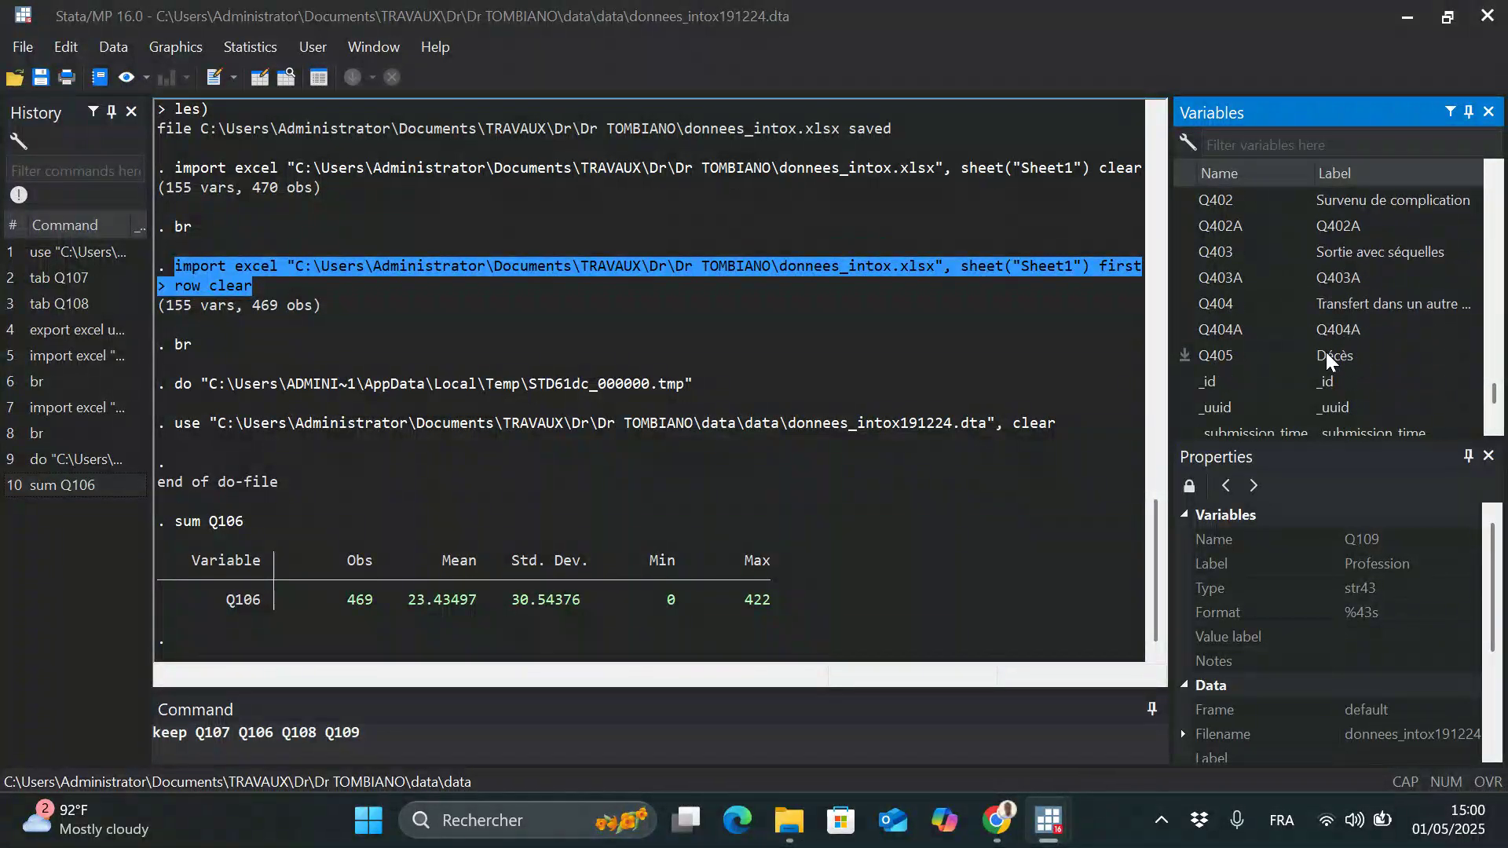
left_click(1186, 358)
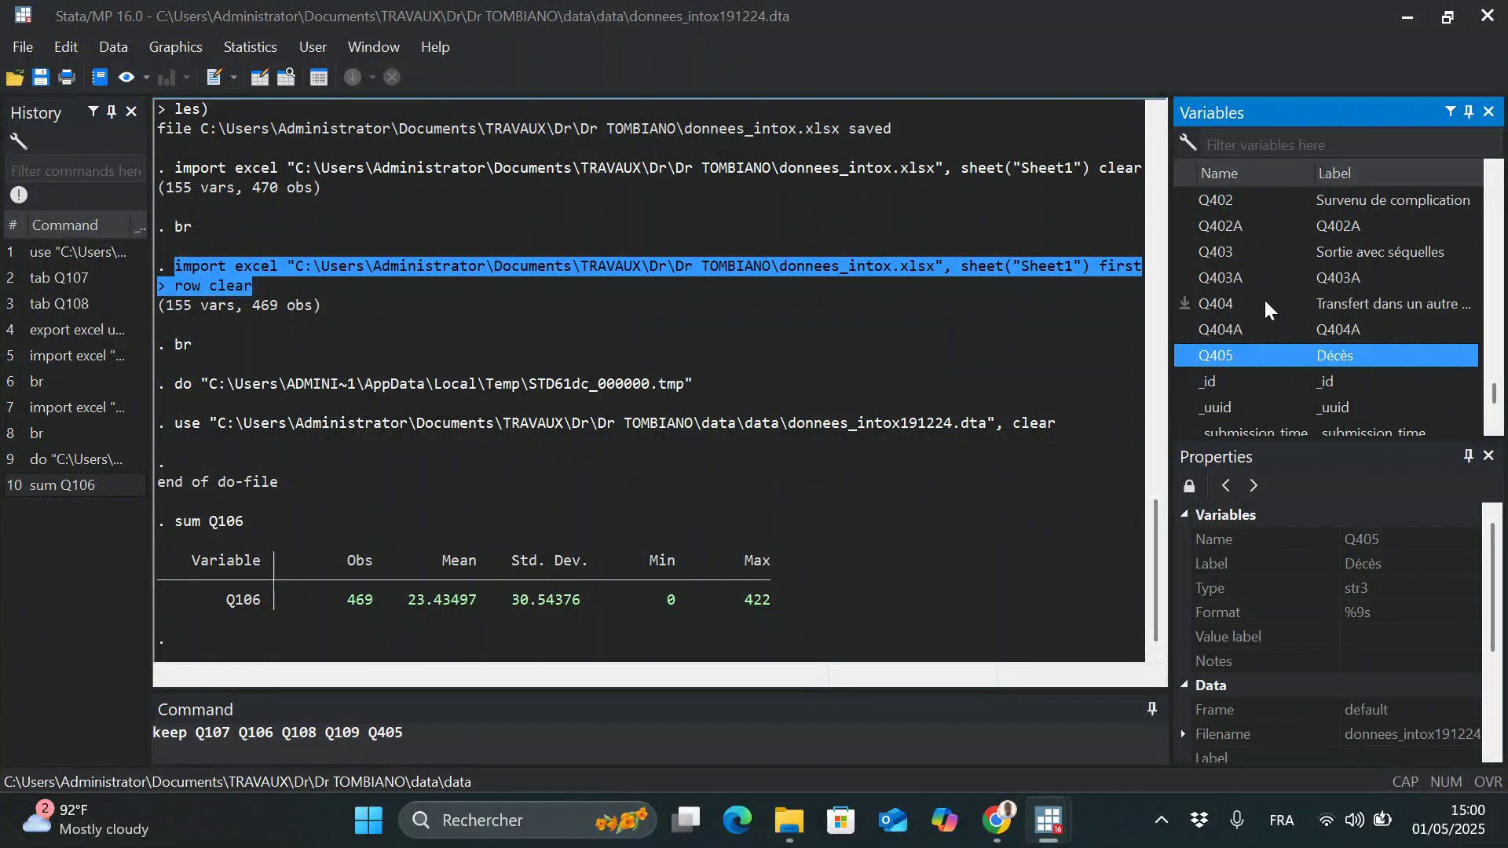
left_click(1194, 253)
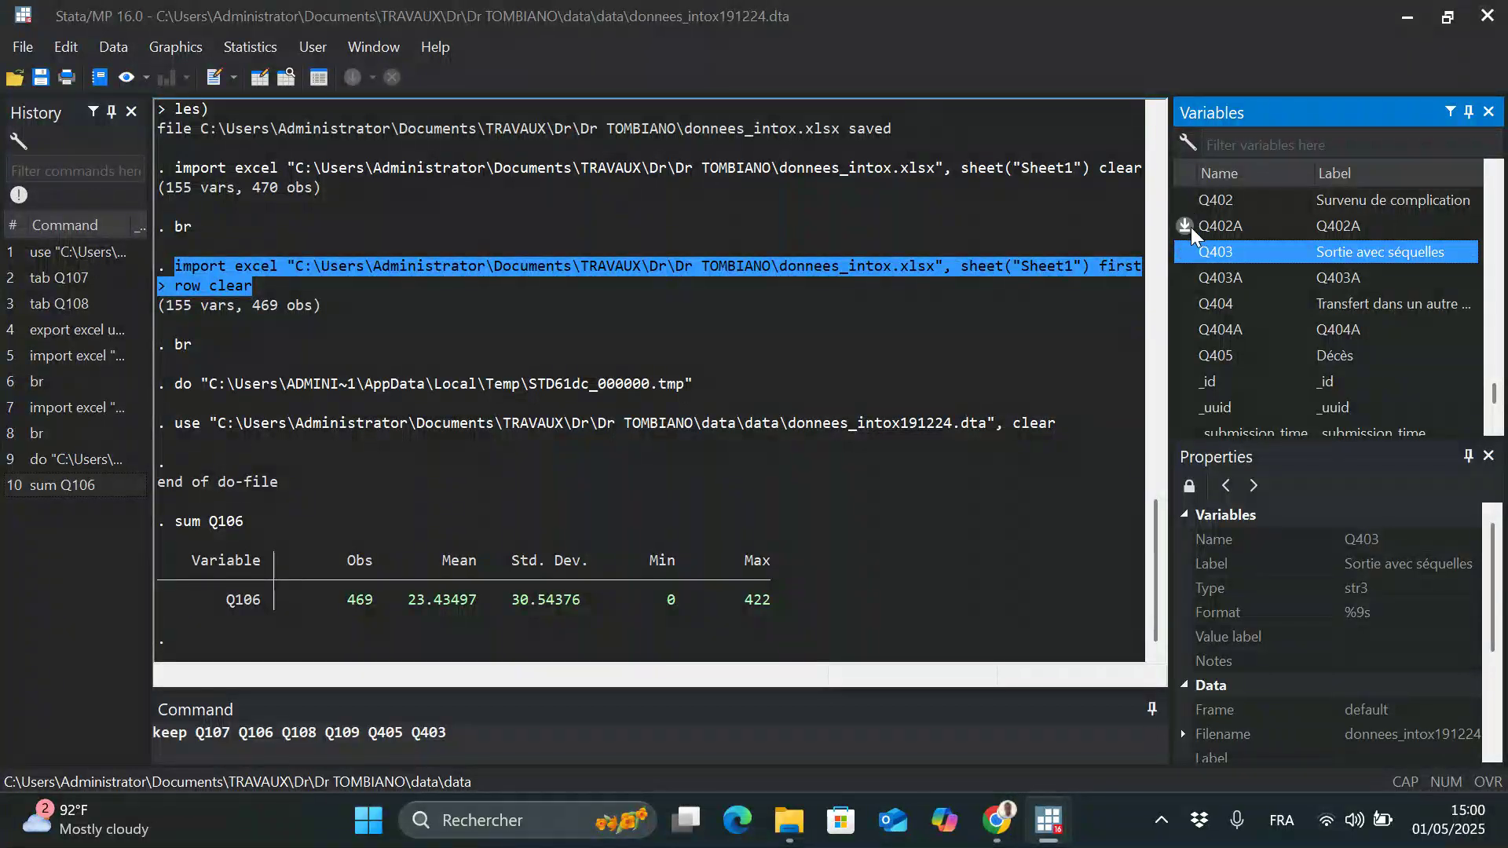
left_click(474, 729)
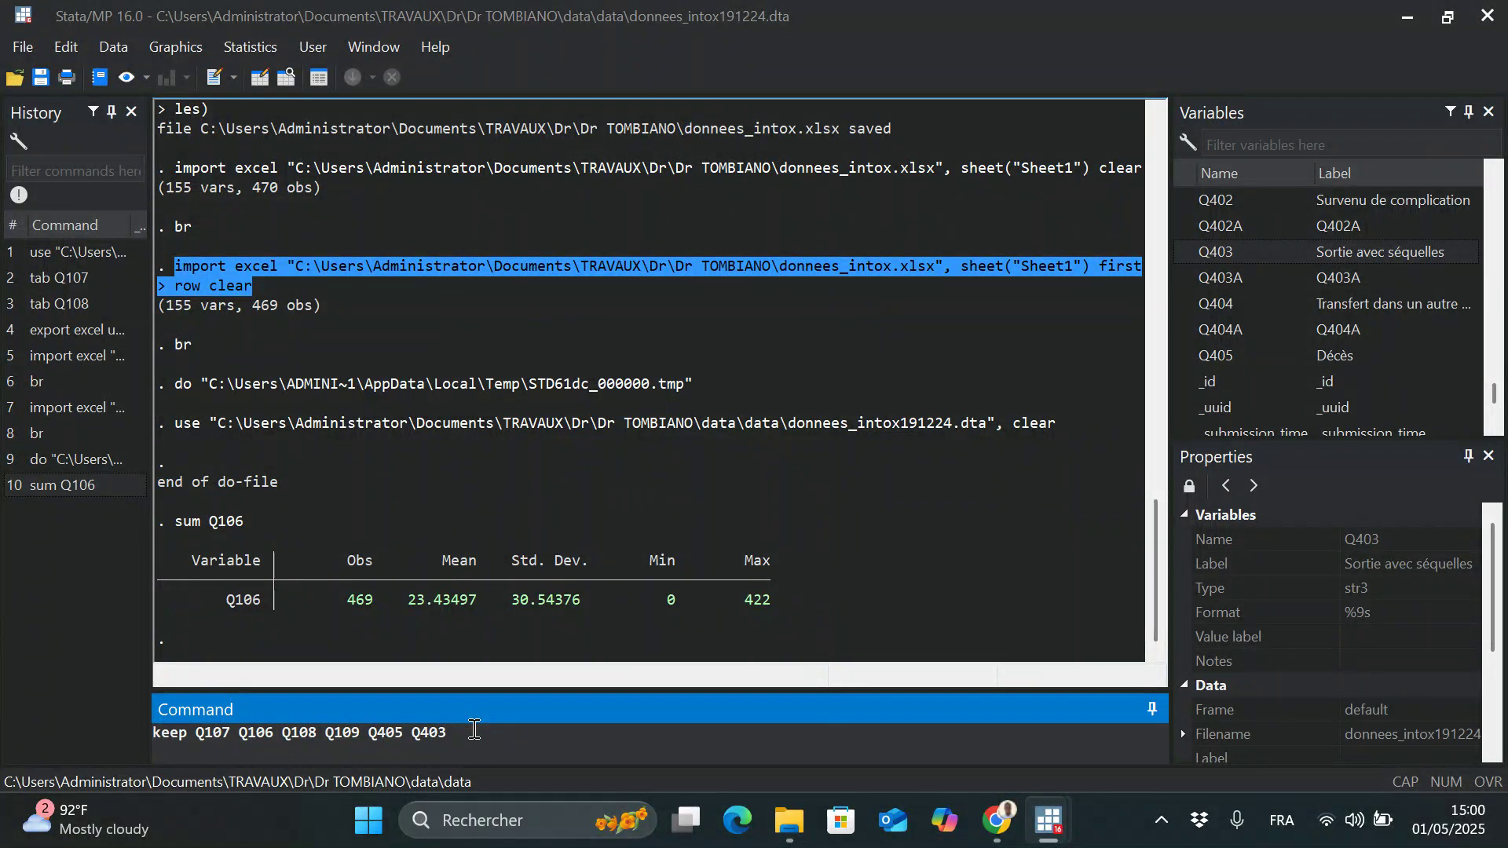
key("Return")
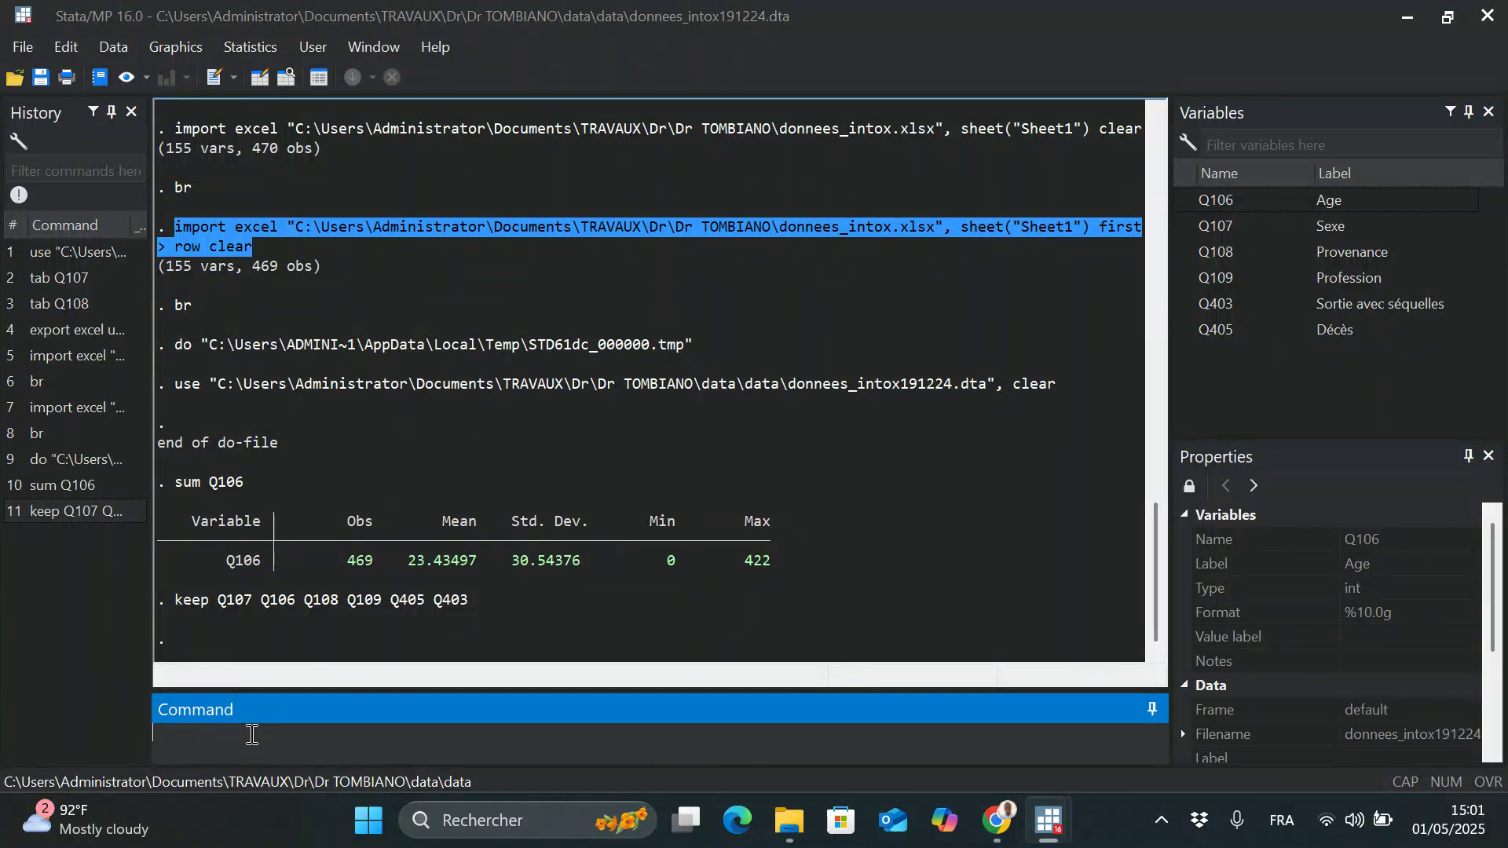
- Try to rerun the previous keep command with the added condition if Q107 == "Homme"
left_click(90, 503)
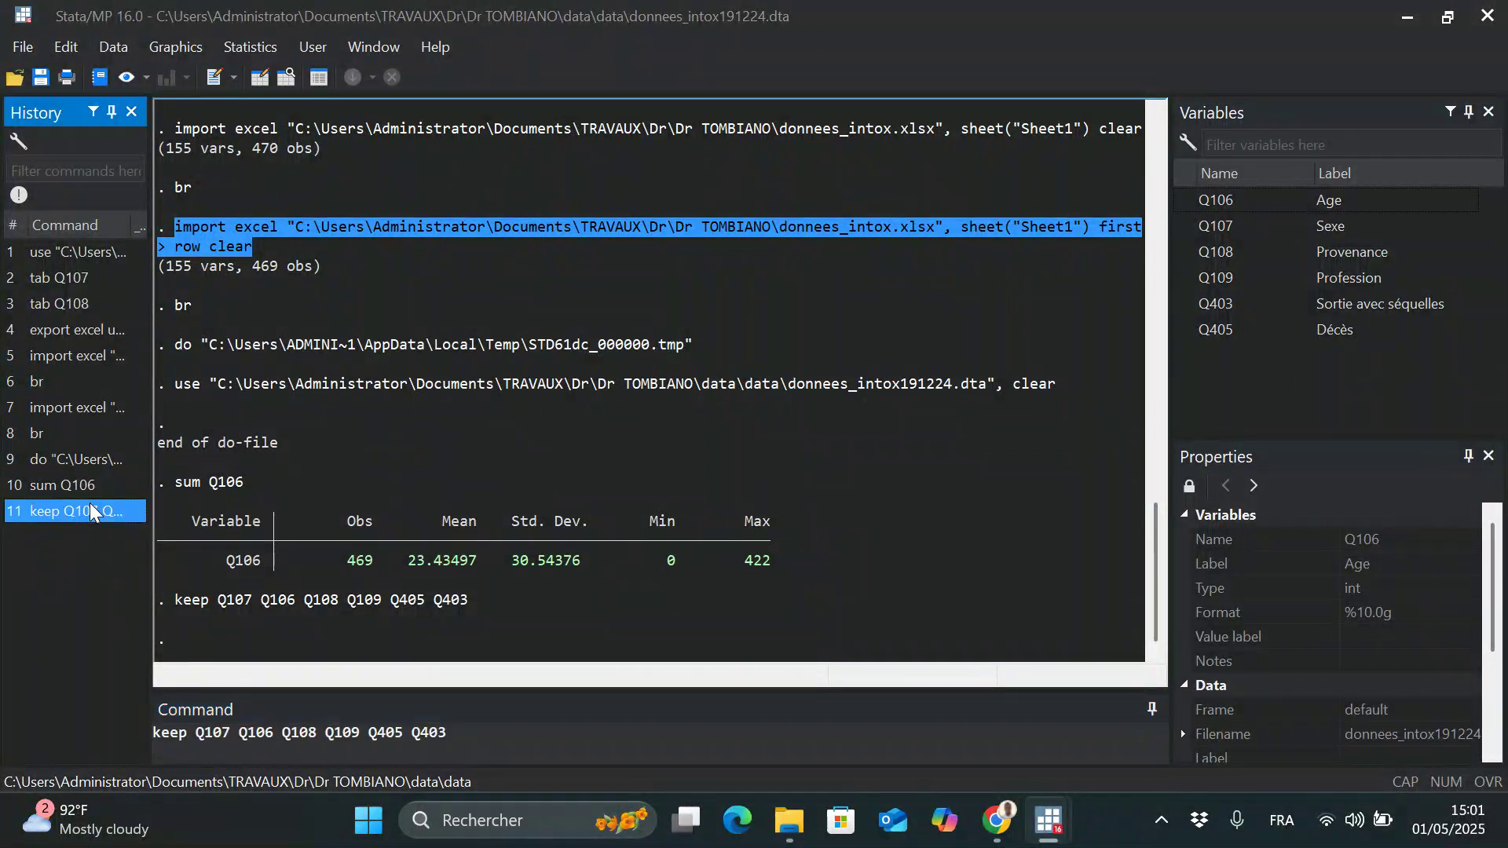
left_click(460, 742)
type("if")
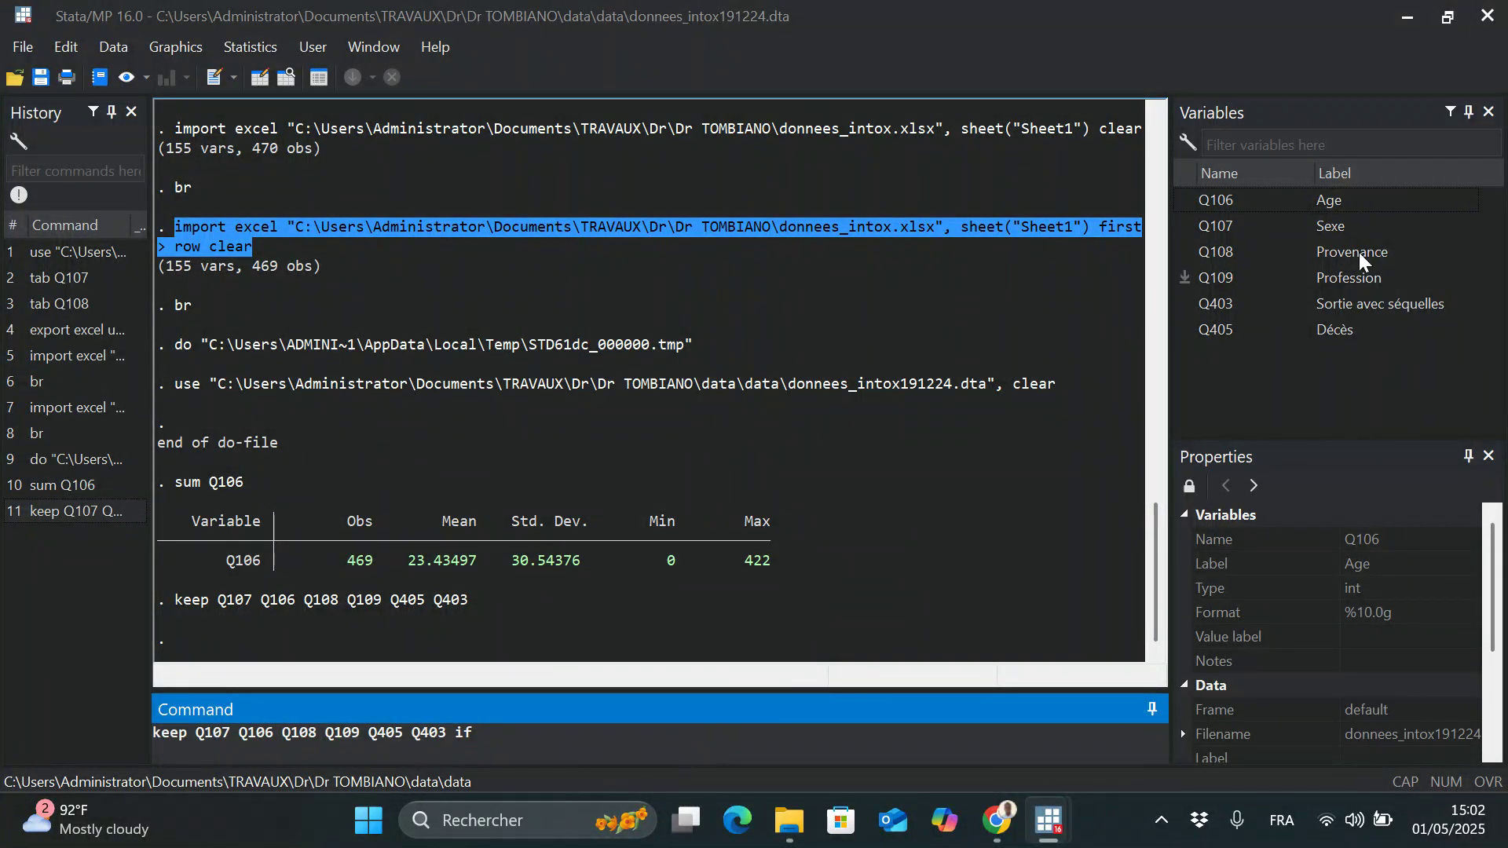
left_click(1188, 225)
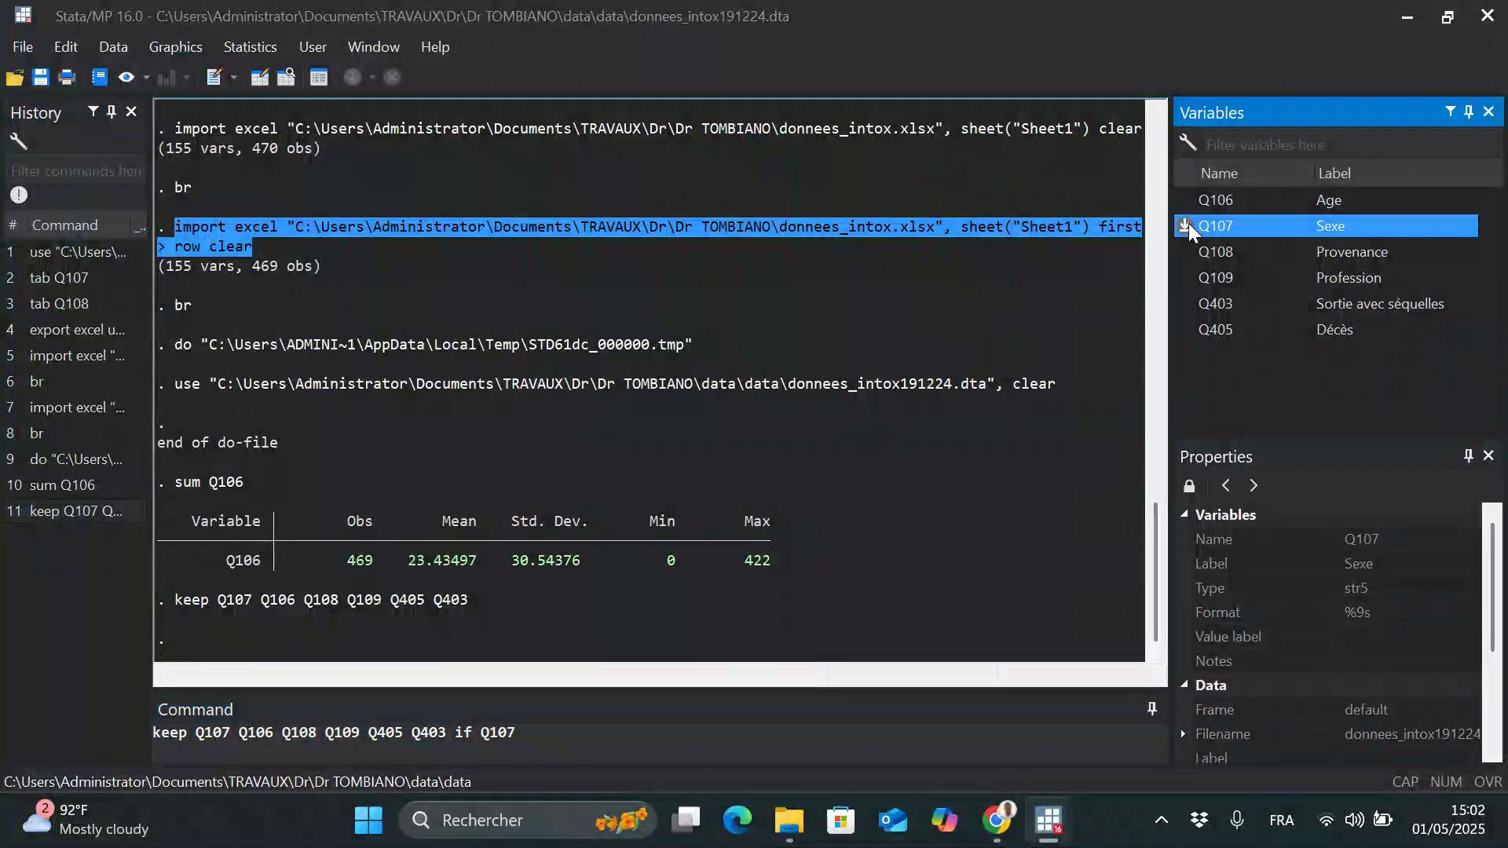
left_click(517, 734)
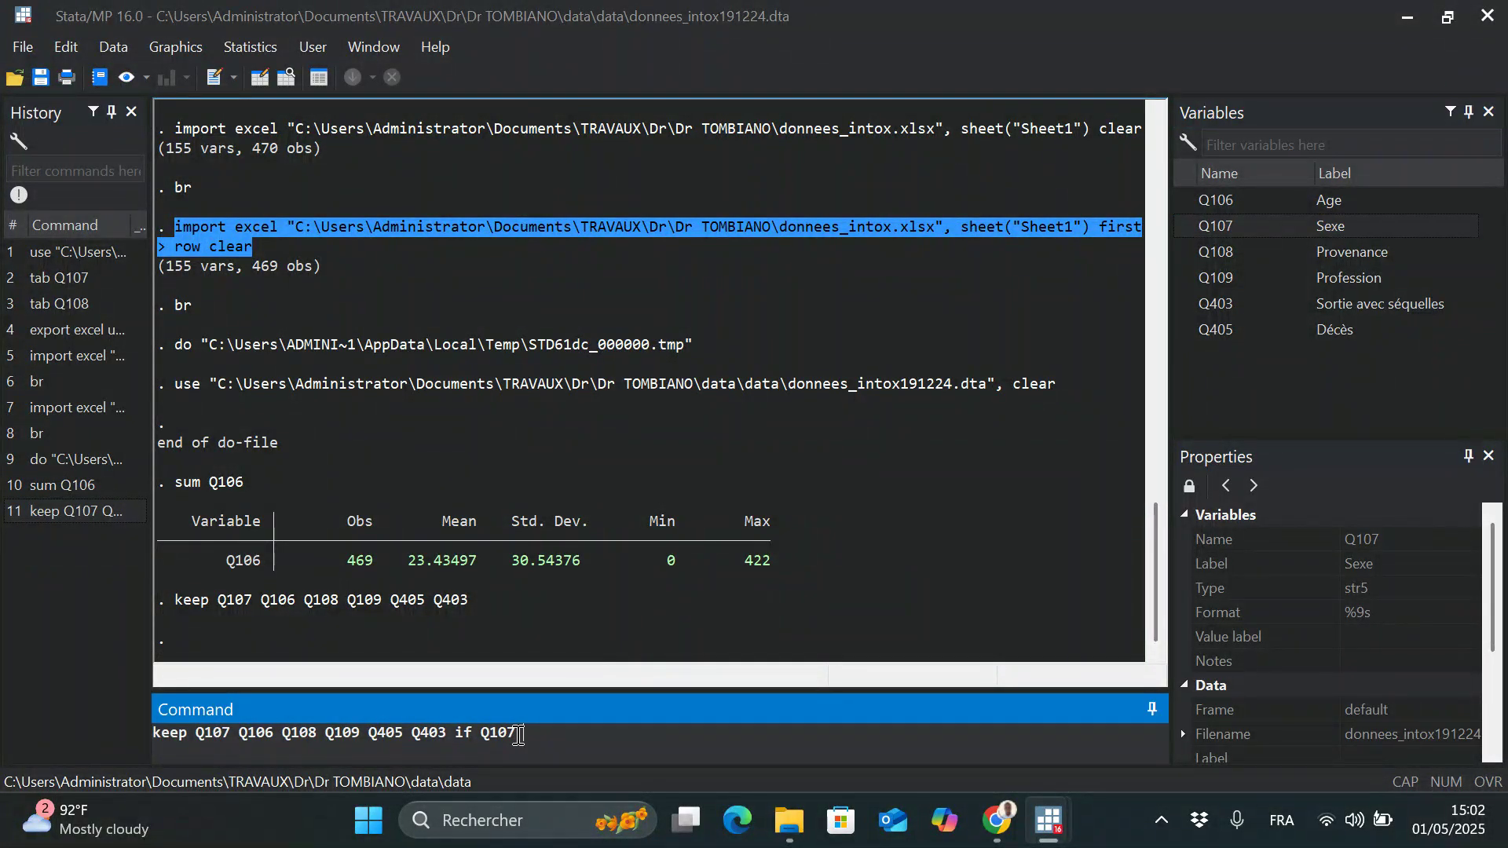
type("== \"Homme\"")
key("Return")
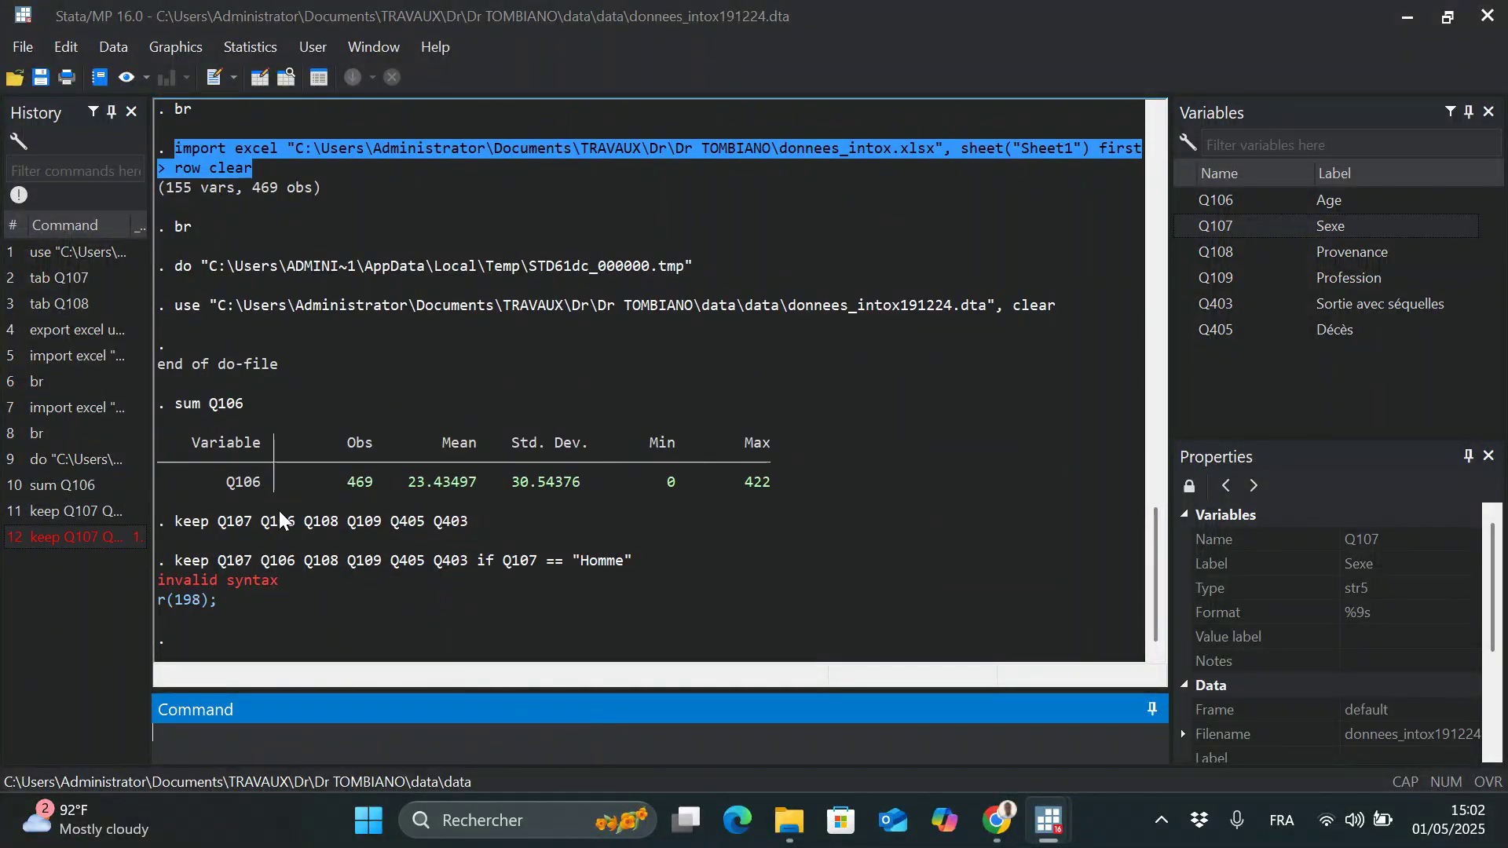
- Try the conditional keep command again with the value written in lowercase as "homme"
left_click(91, 535)
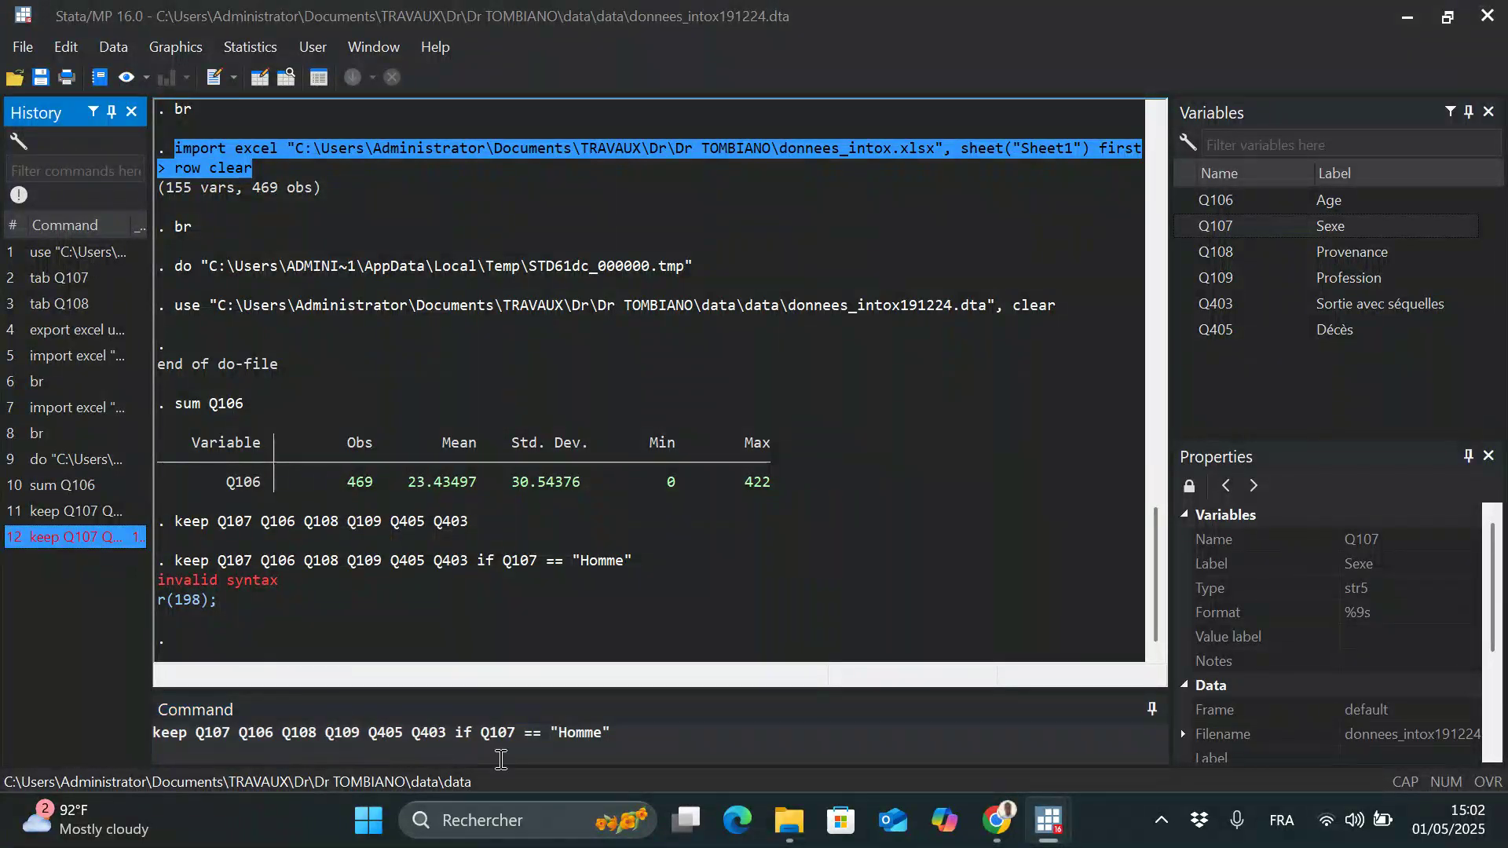
left_click(568, 736)
key("BackSpace")
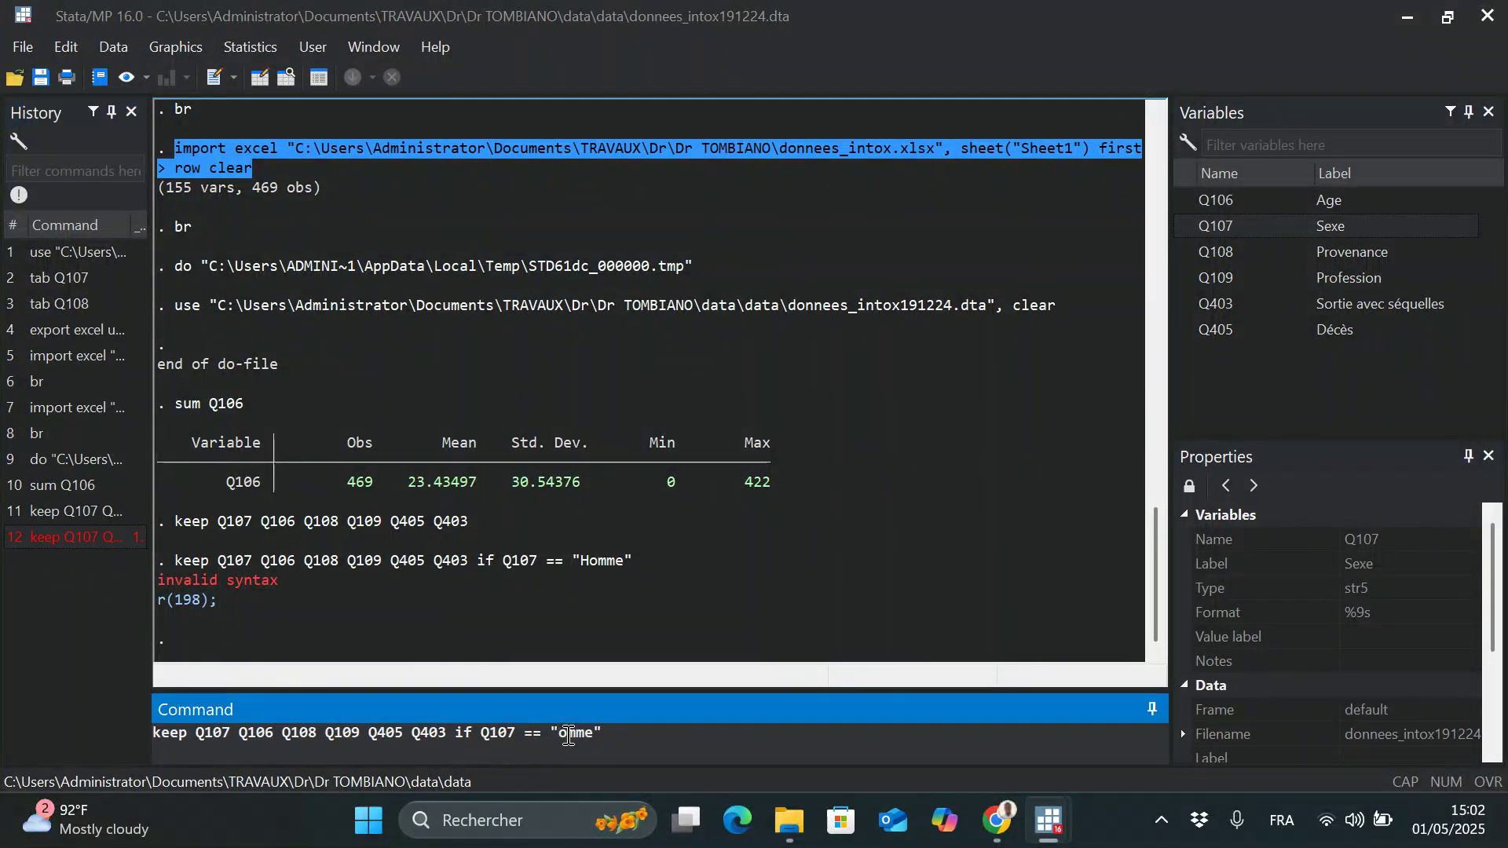
type("H")
key("Return")
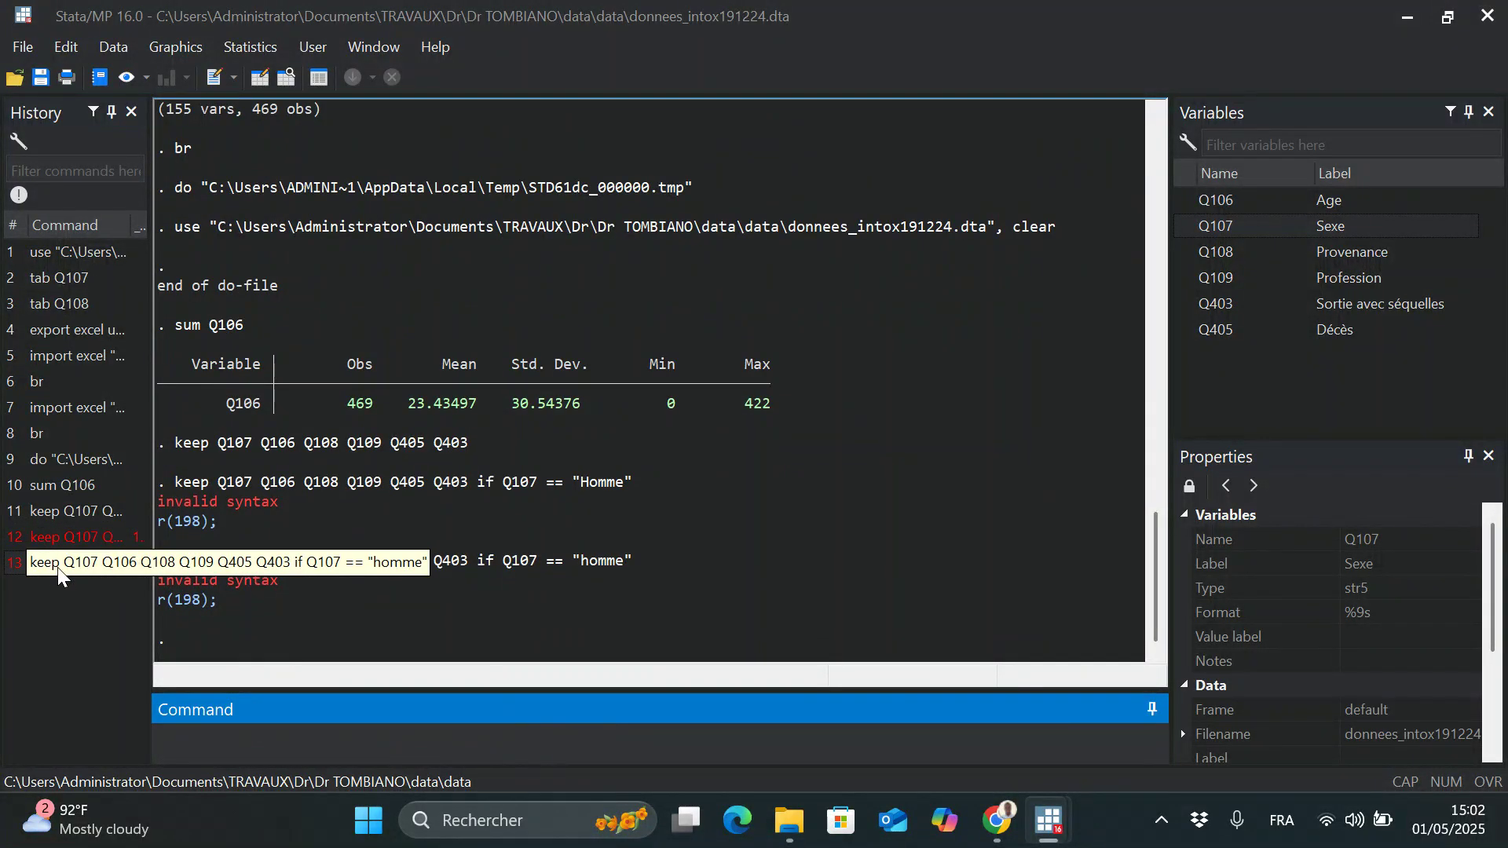